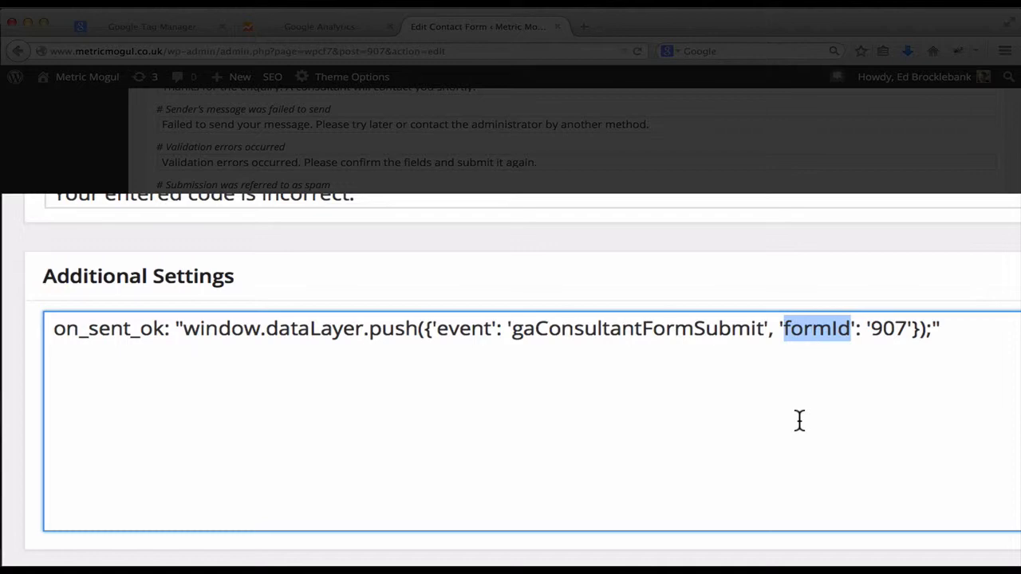
Dismiss the formId highlight and start a new macro from the Tag Manager container's Macros list.
click(799, 421)
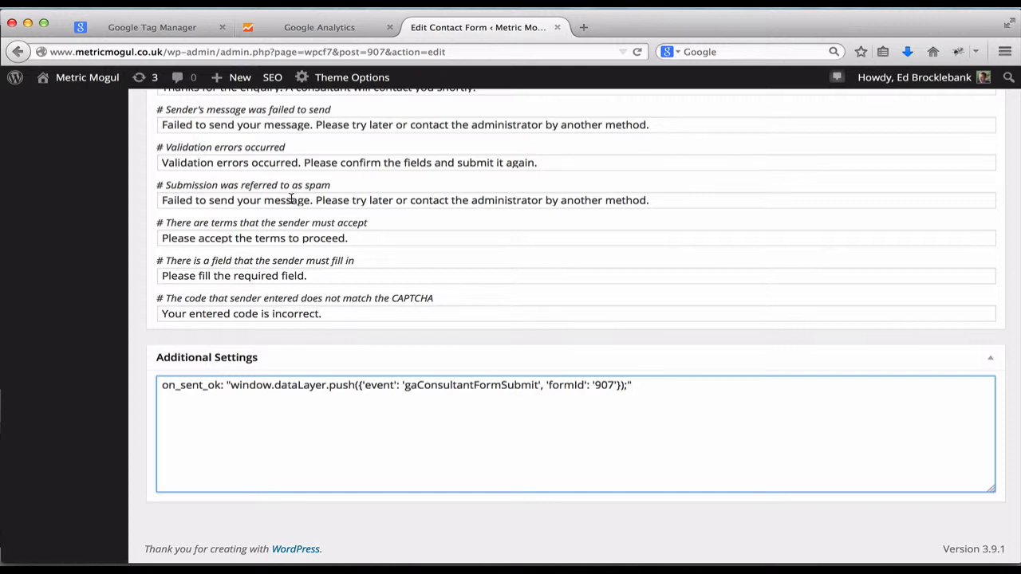
click(166, 30)
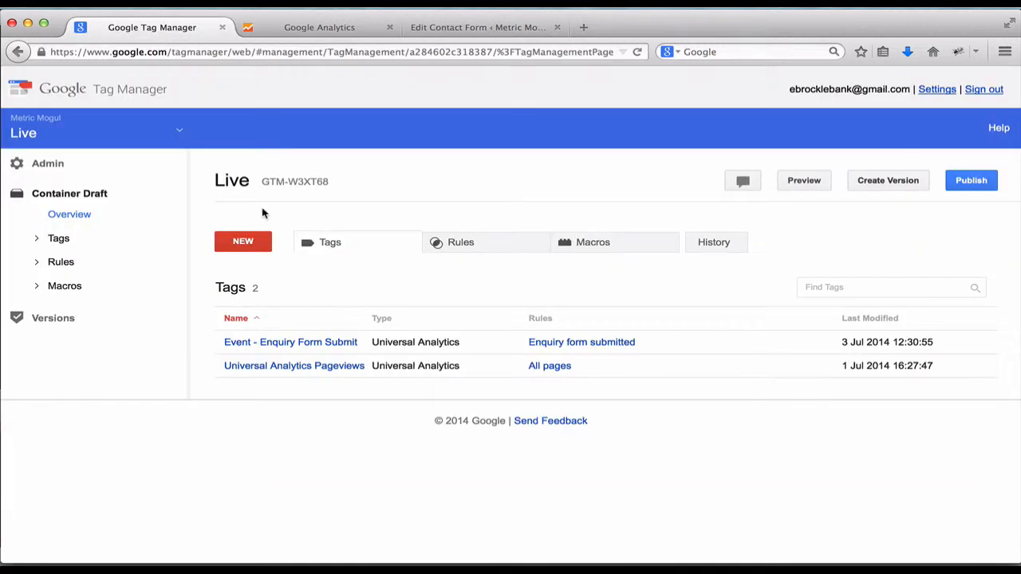
click(566, 244)
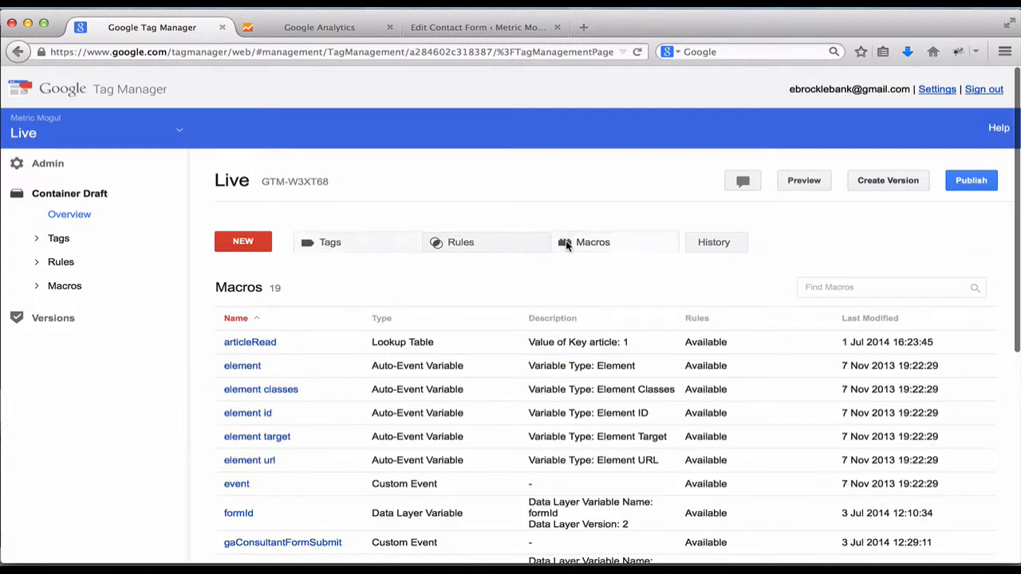
click(243, 241)
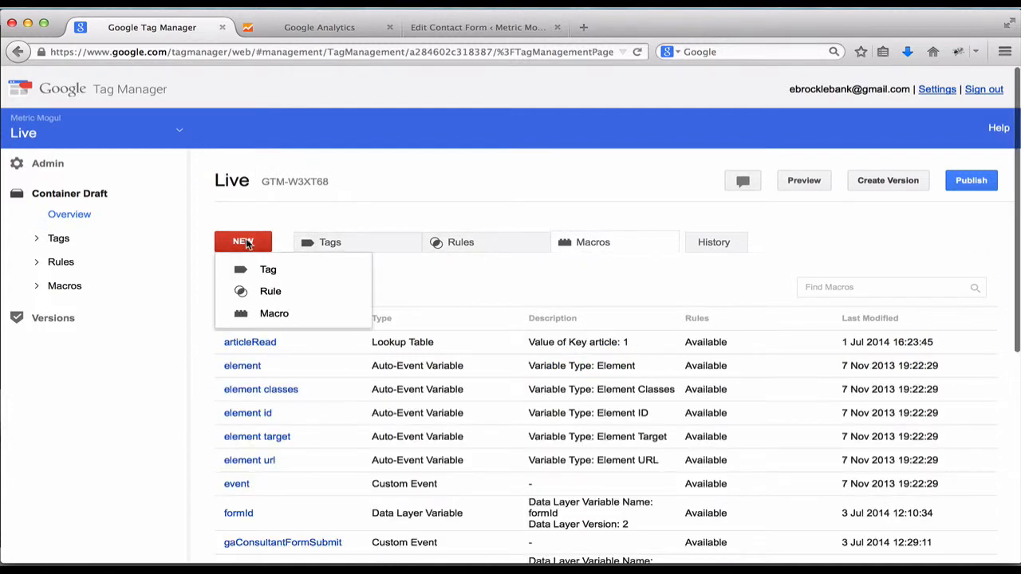
click(260, 312)
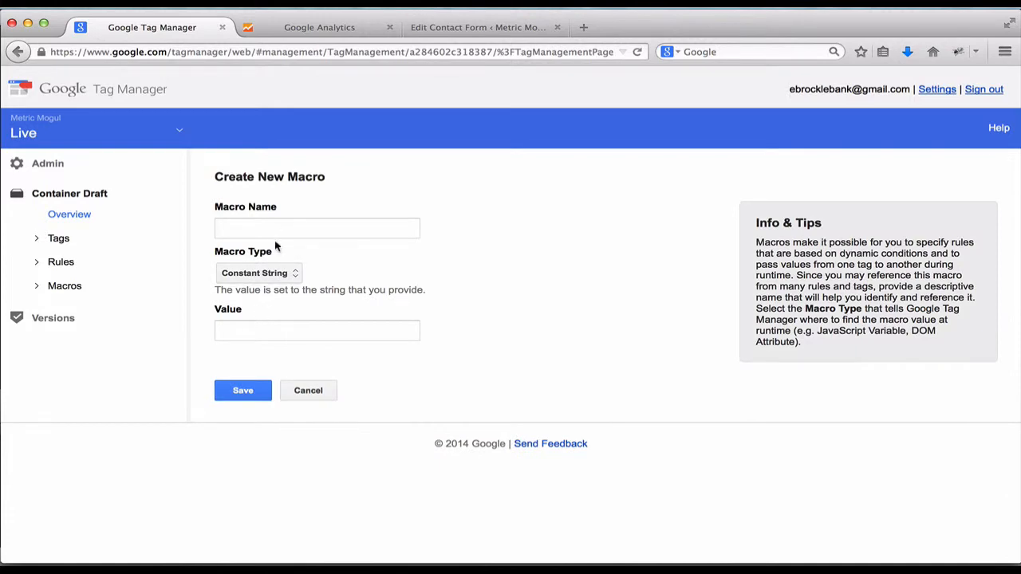
Define a 'formid' Data Layer Variable macro reading formId, then discard it as a duplicate name.
click(277, 231)
text(Fo)
key(BackSpace)
key(BackSpace)
text(form)
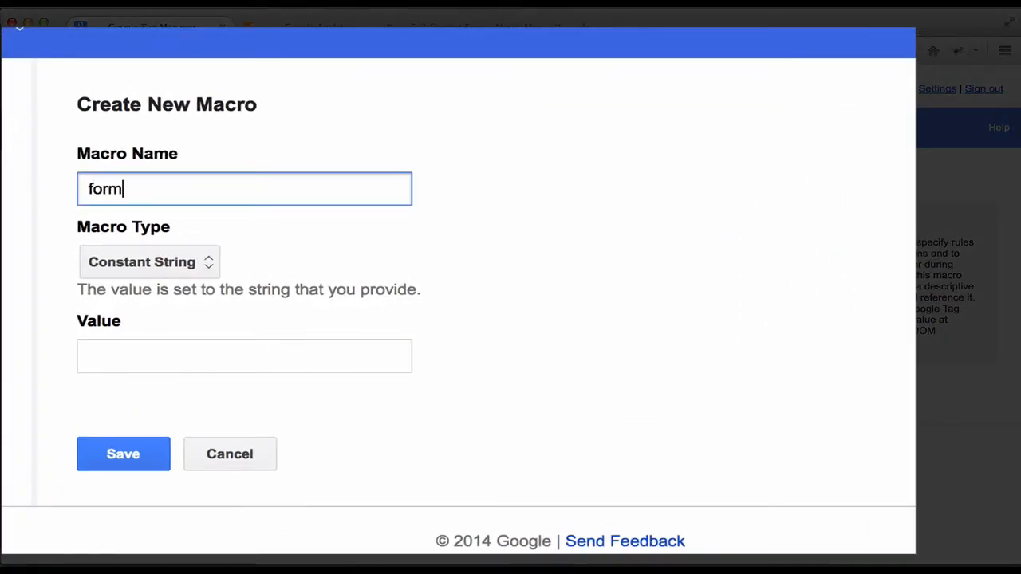
text(id)
click(177, 267)
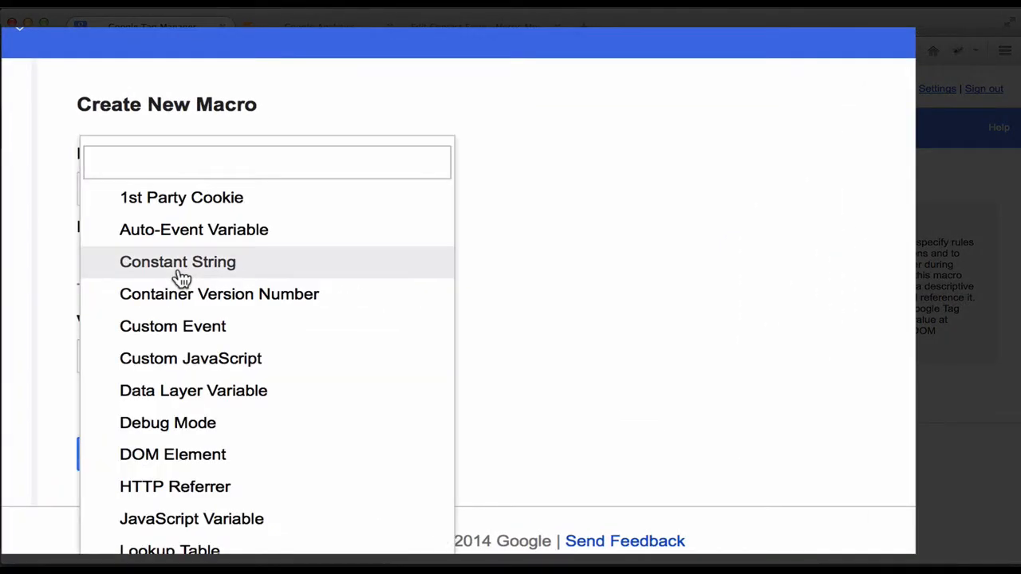
click(205, 399)
click(230, 400)
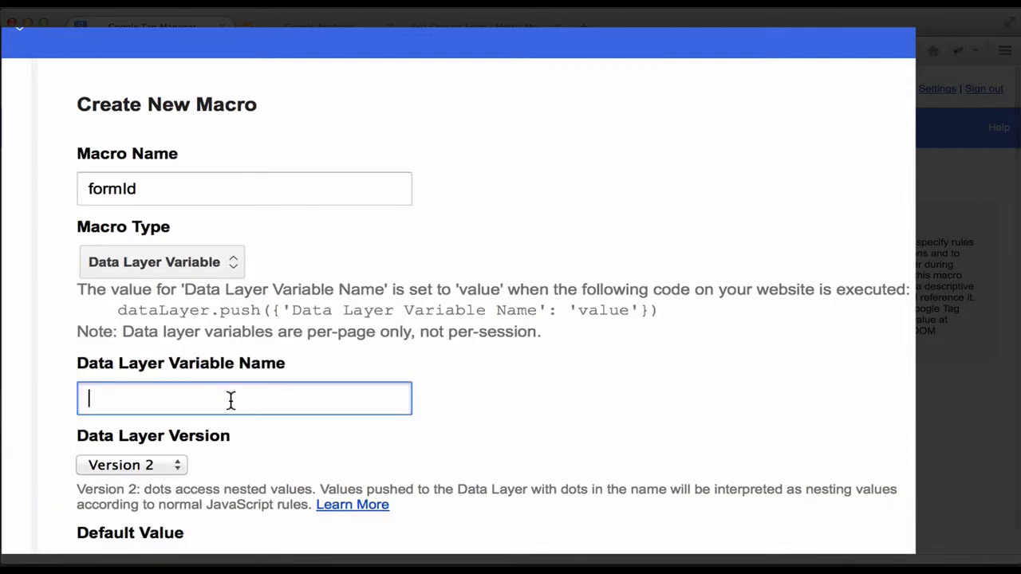
text(formId)
scroll(413, 397, down, 2)
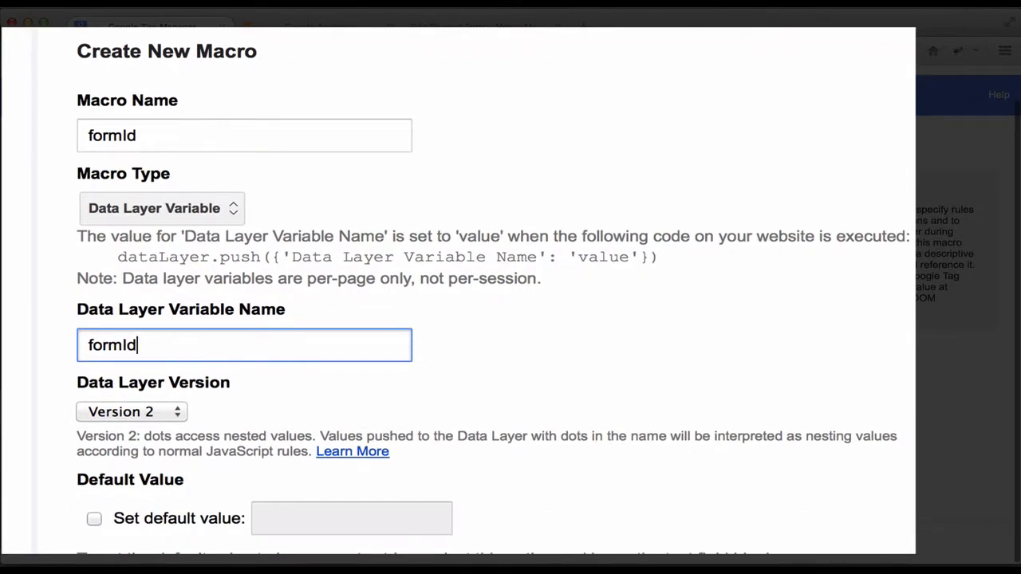
key(Return)
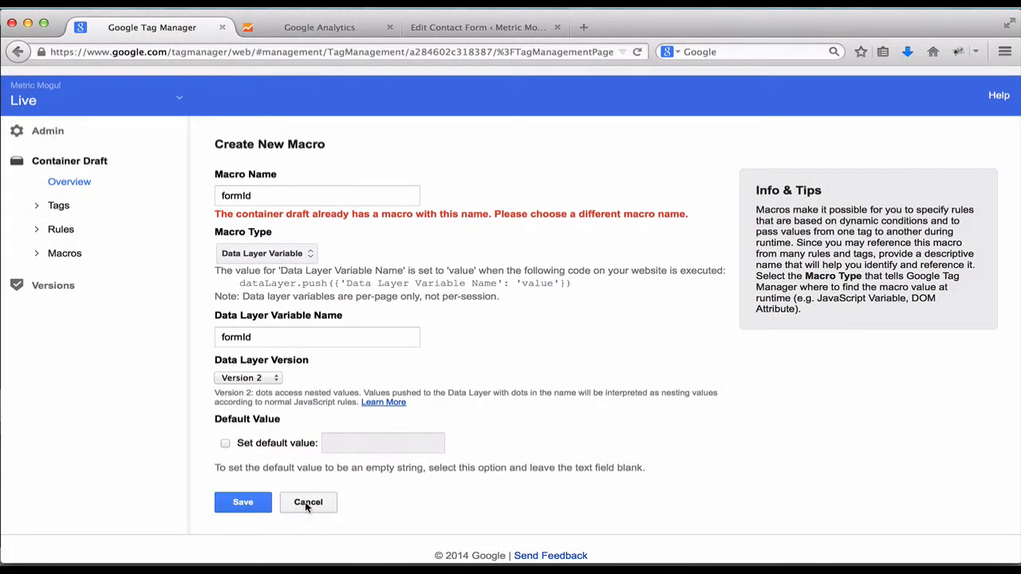
click(307, 503)
click(558, 281)
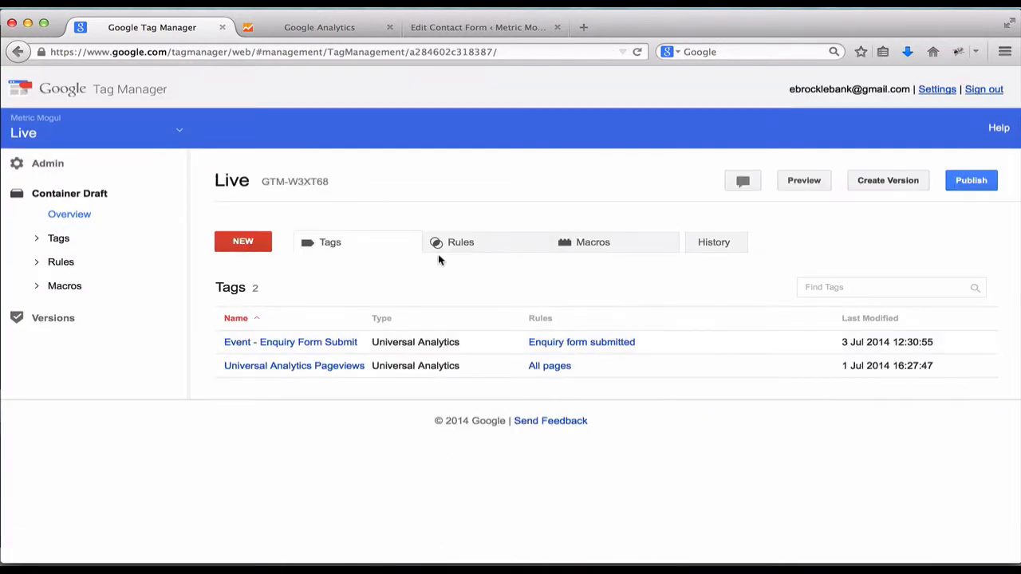
click(583, 241)
scroll(510, 348, down, 3)
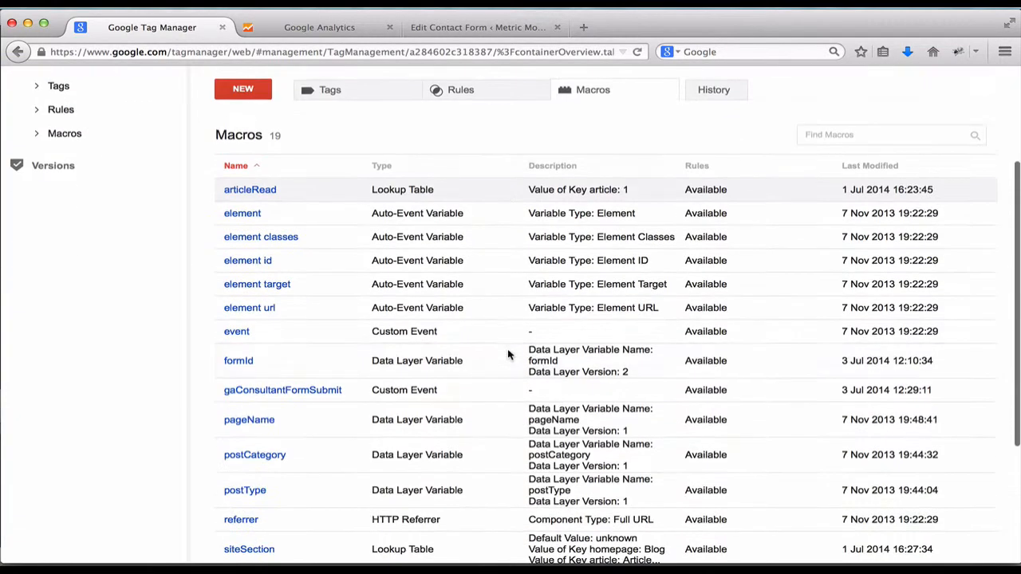
click(237, 368)
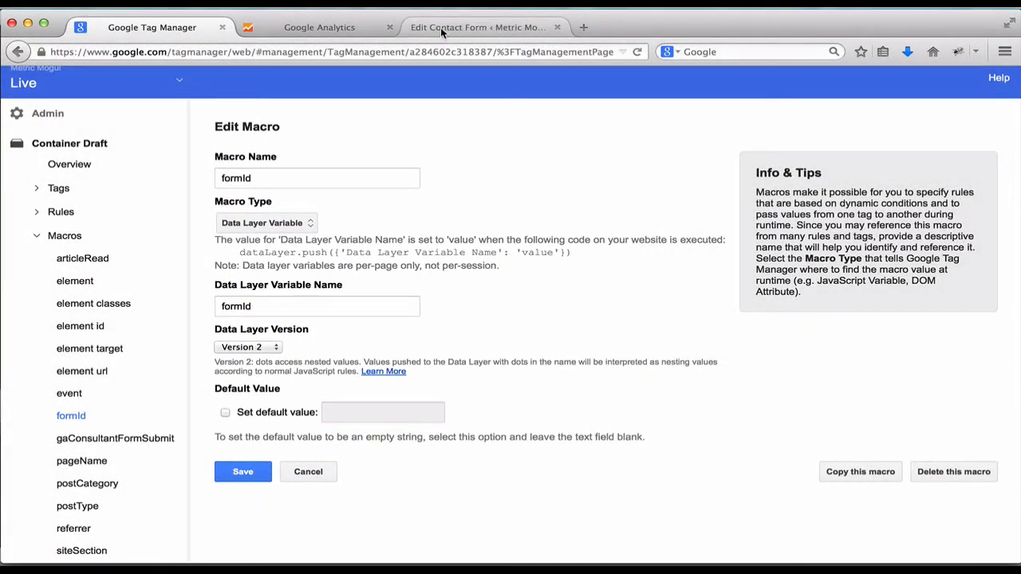
click(440, 27)
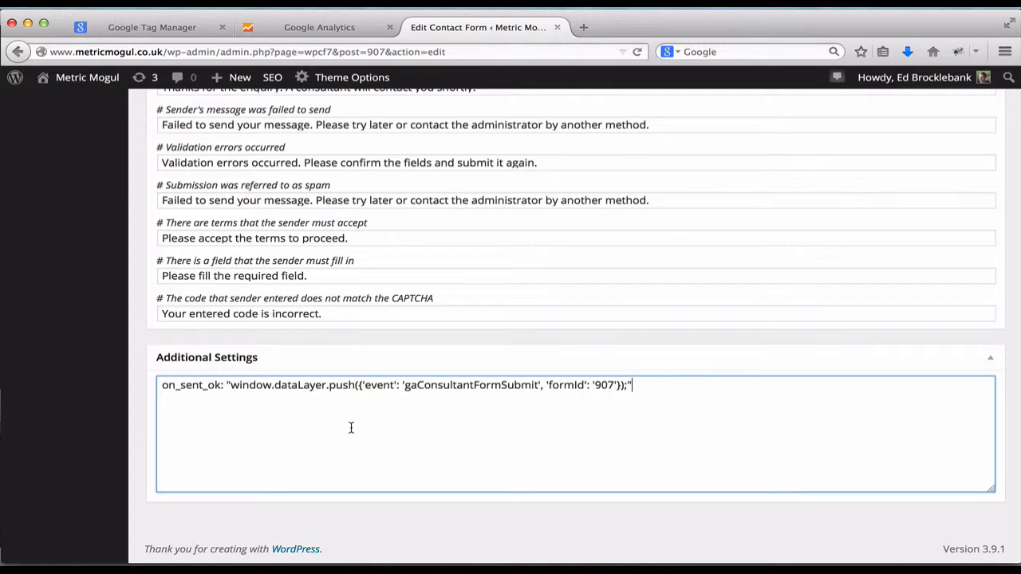
click(189, 30)
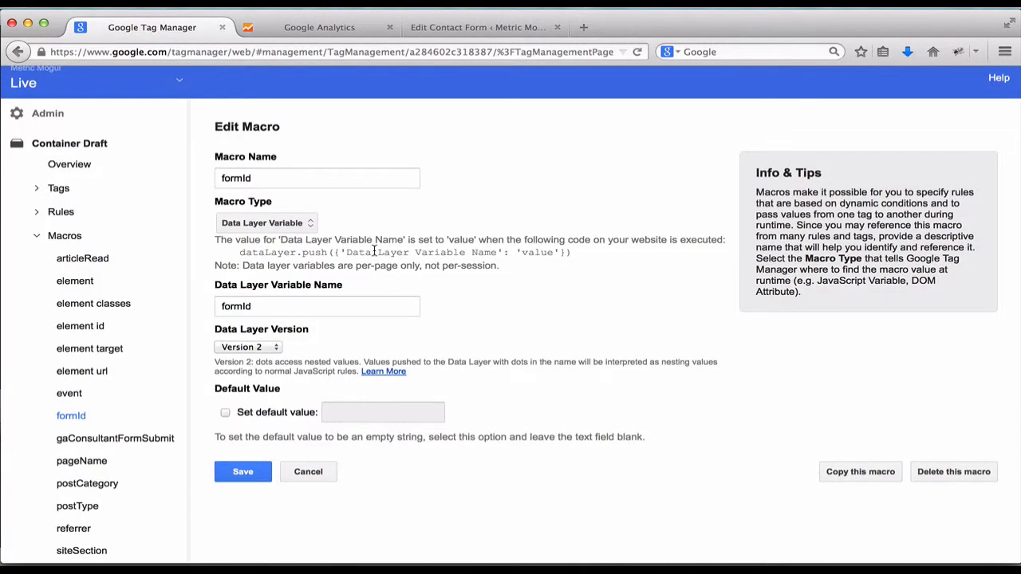
click(305, 472)
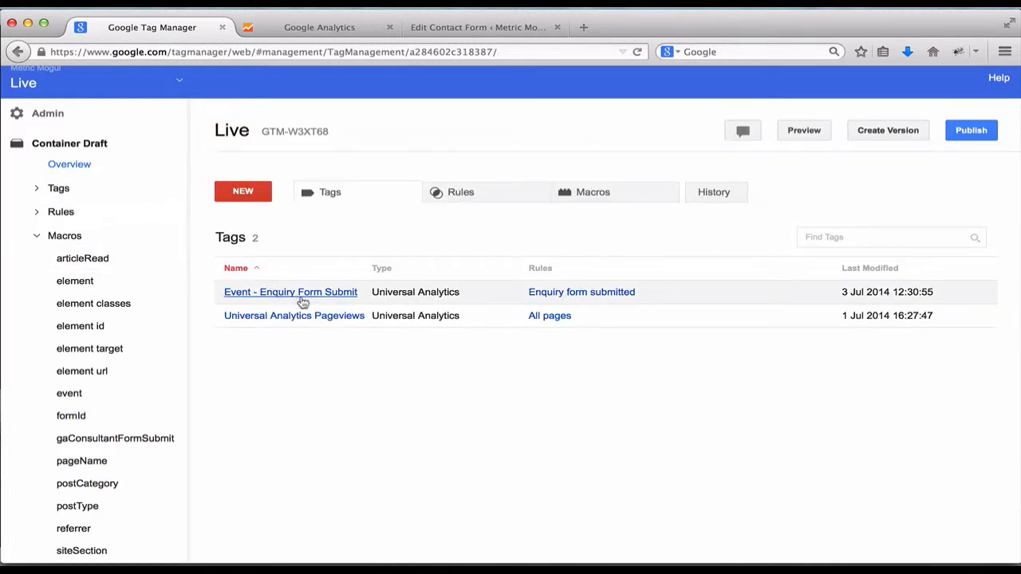
In the Event - Enquiry Form Submit tag's Advanced Settings, set the event Label to {{formId}}.
click(343, 297)
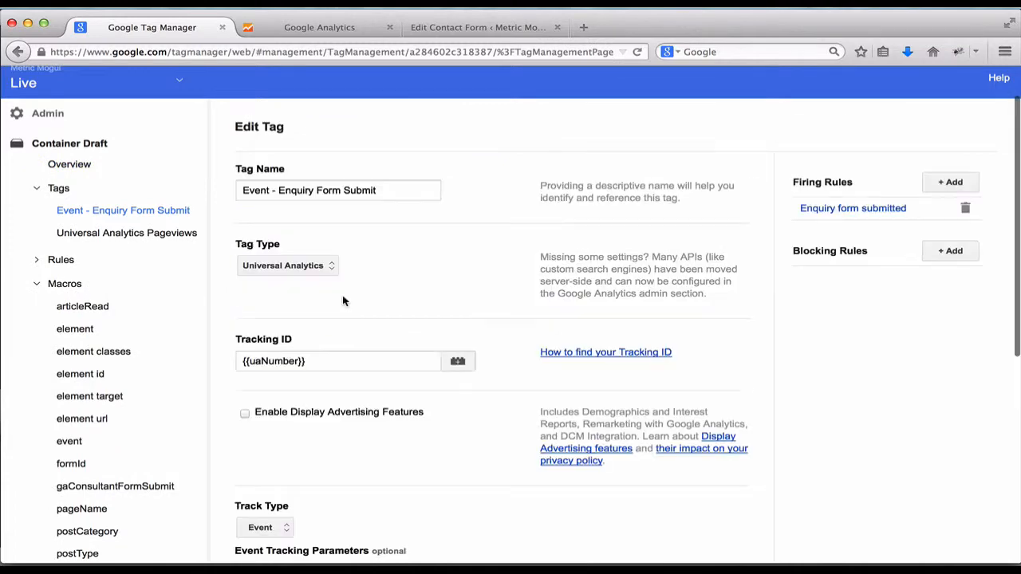
scroll(343, 301, down, 2)
scroll(399, 356, down, 6)
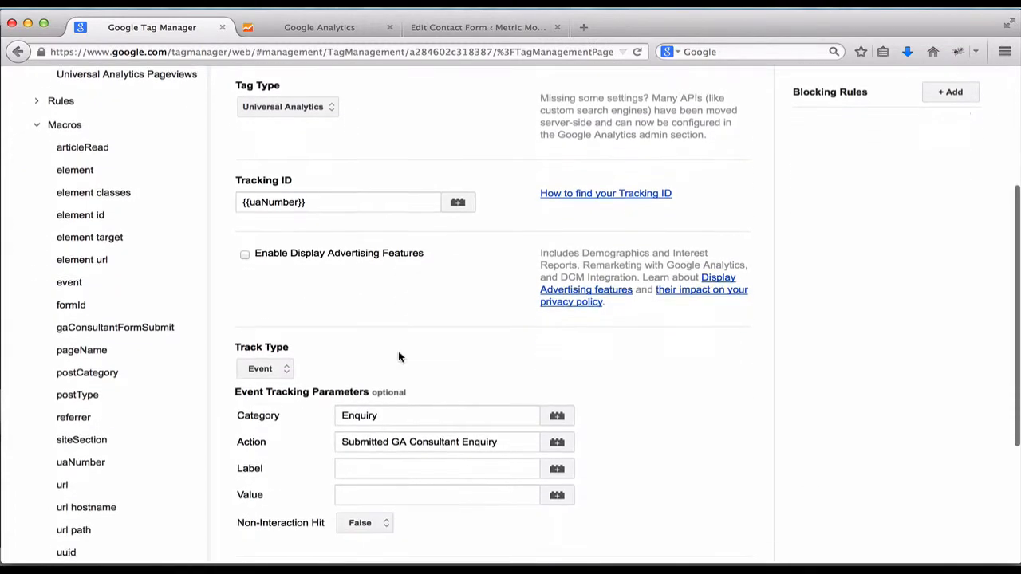
scroll(398, 356, down, 2)
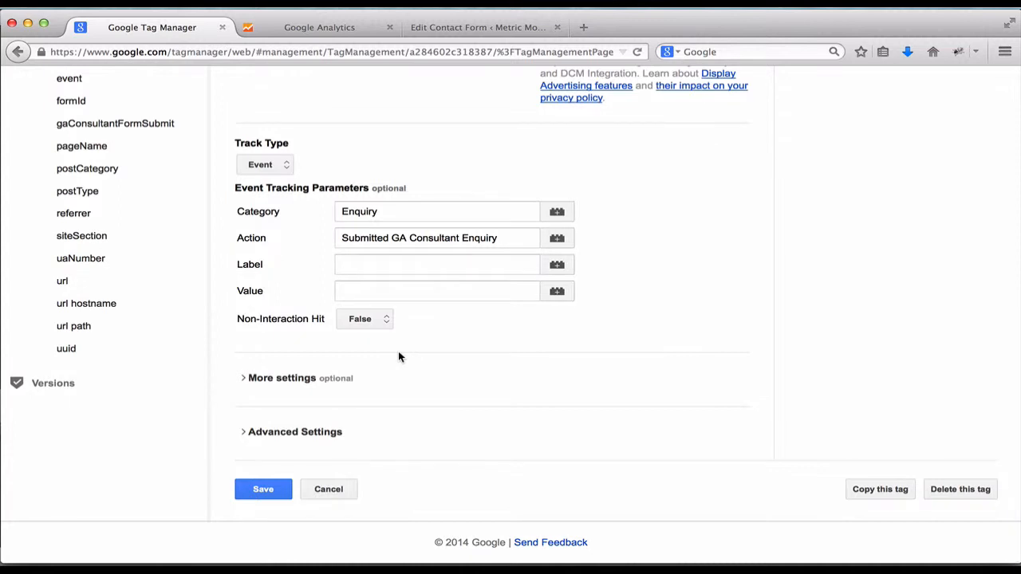
click(244, 433)
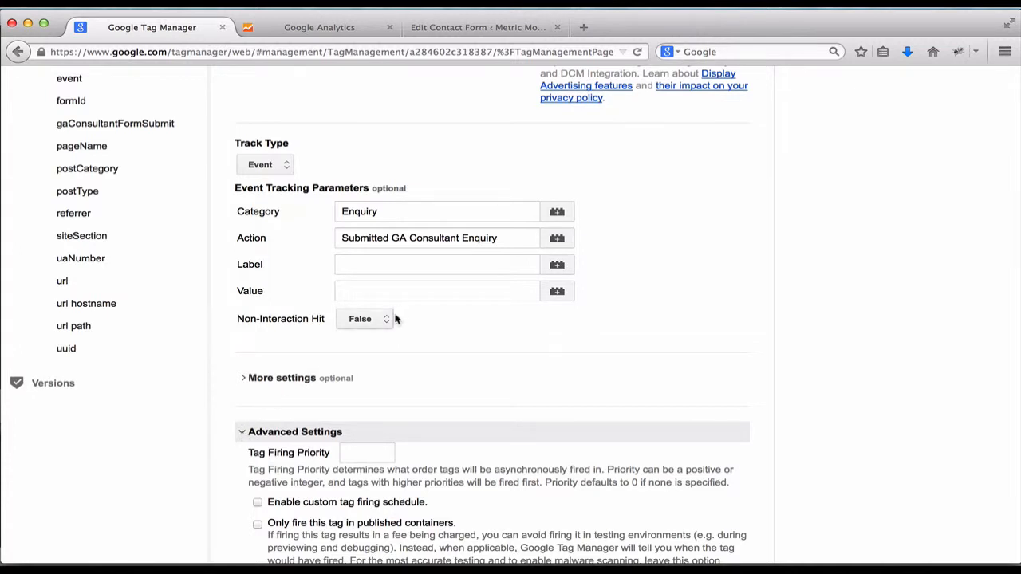
click(405, 268)
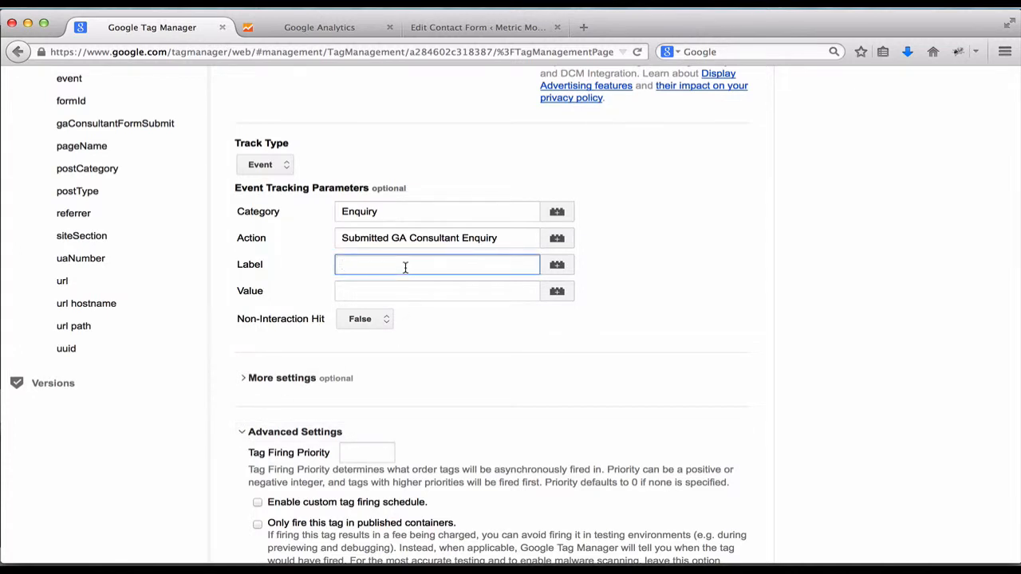
text({{form)
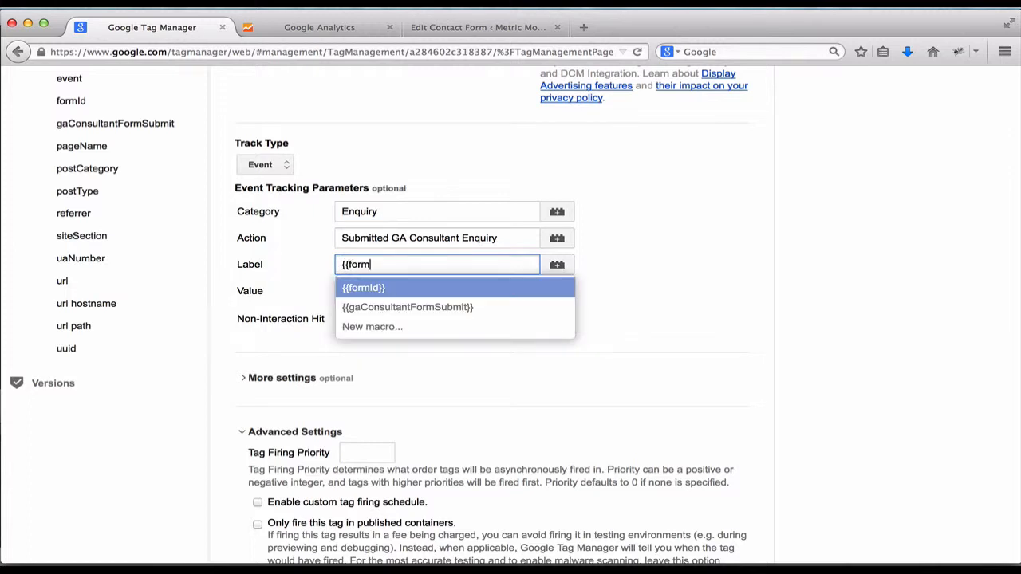
key(Return)
click(504, 350)
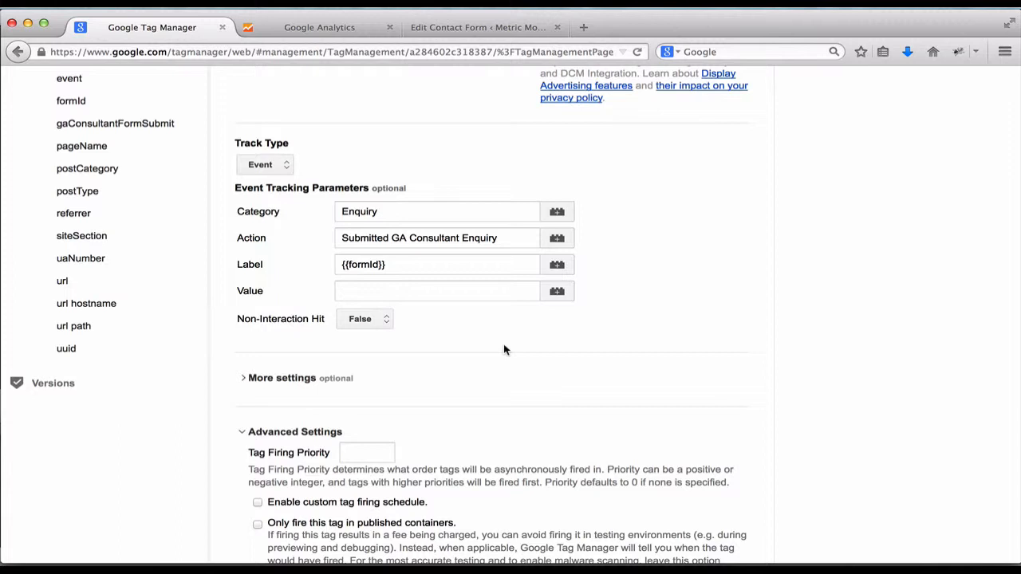
Collapse the tag's advanced settings and expand its More settings section.
scroll(504, 348, down, 4)
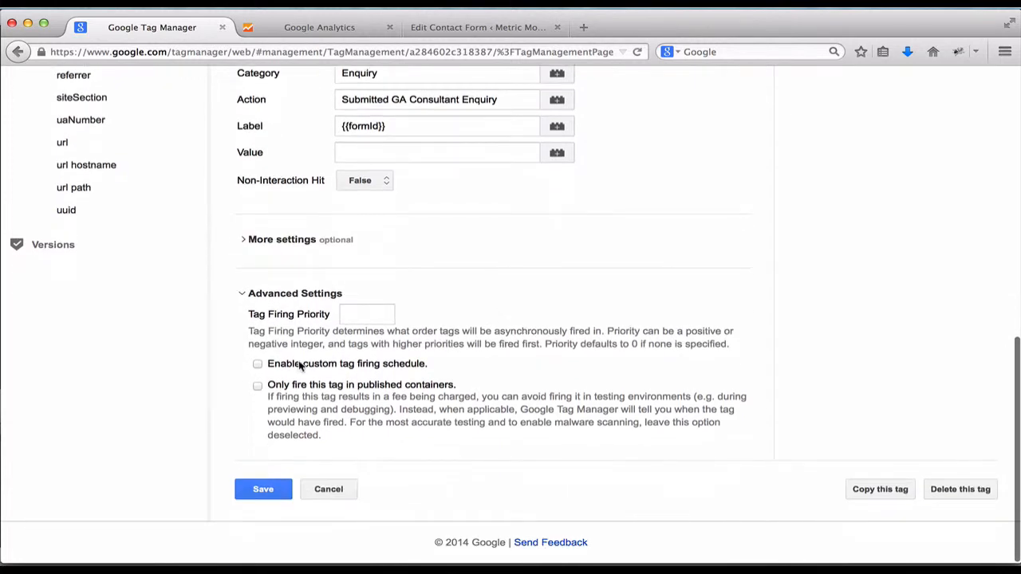
click(246, 293)
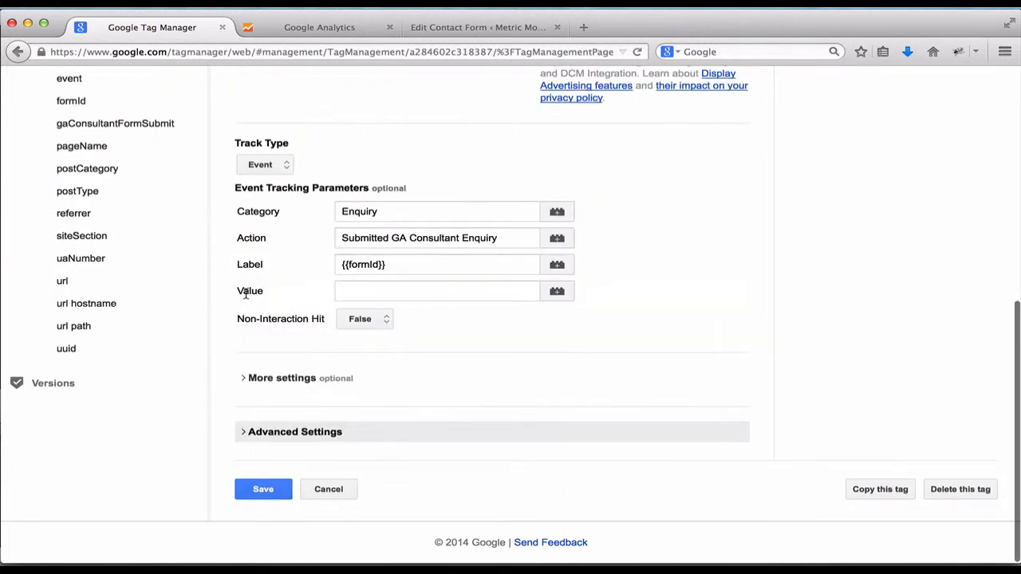
click(243, 378)
scroll(243, 382, down, 2)
scroll(243, 381, down, 2)
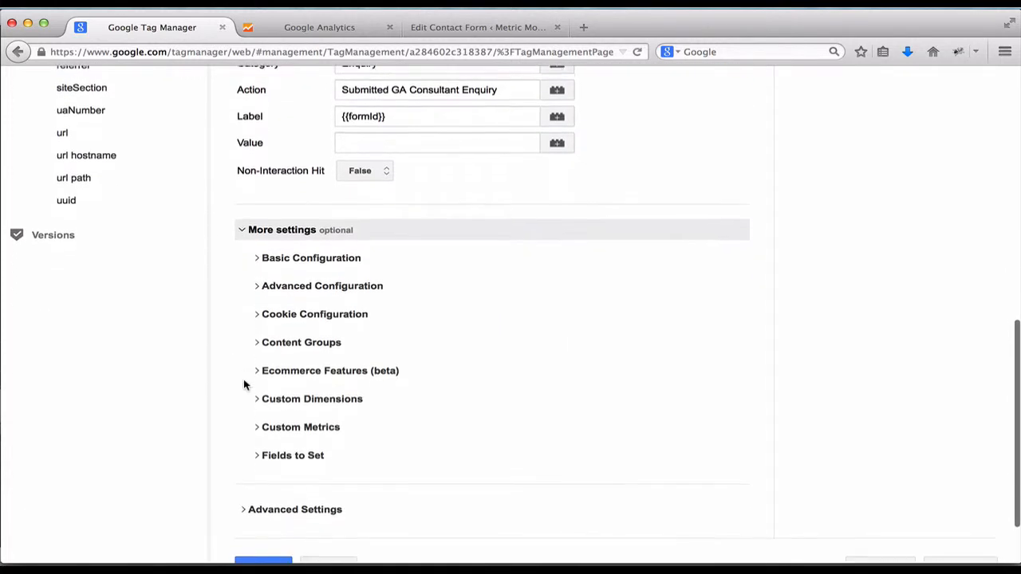
Add a custom dimension with value {{formId}}, then look up its index in Google Analytics.
click(259, 389)
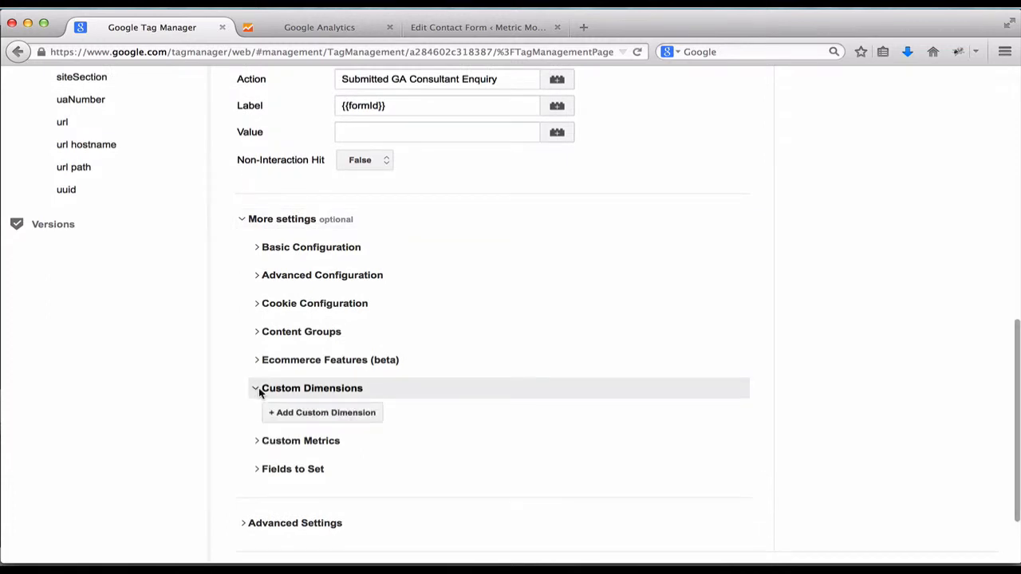
click(311, 412)
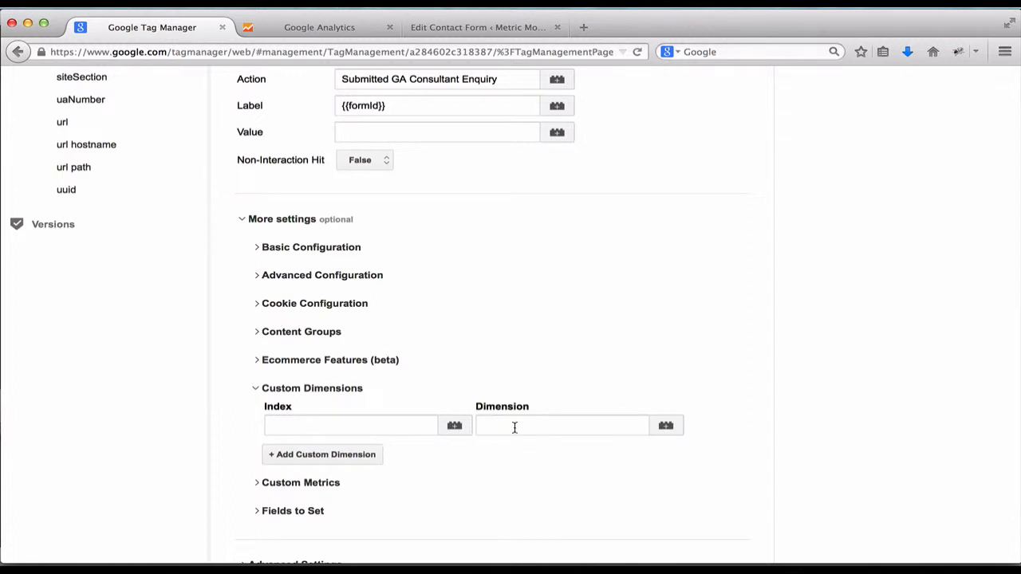
click(666, 428)
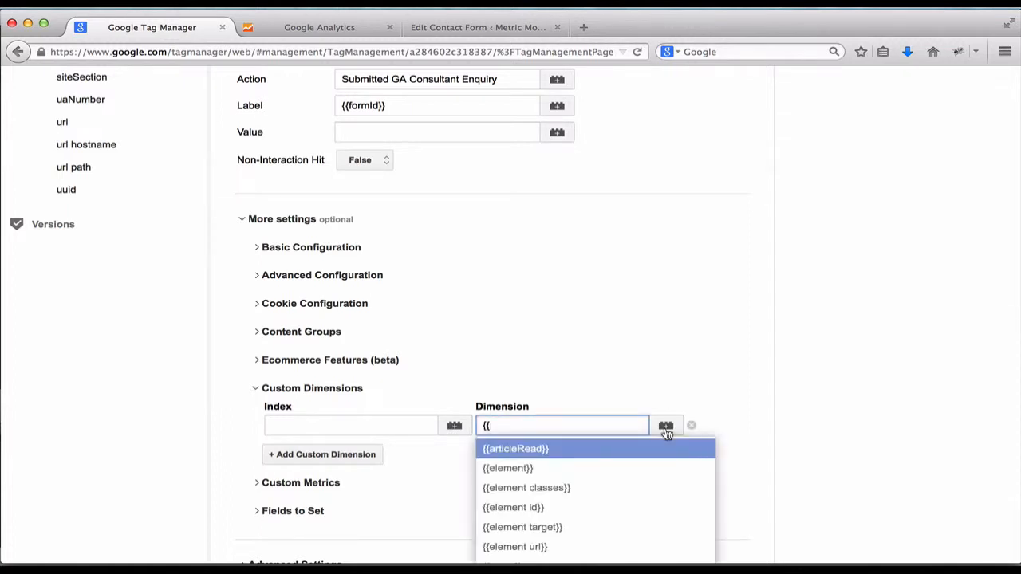
text(form)
key(Return)
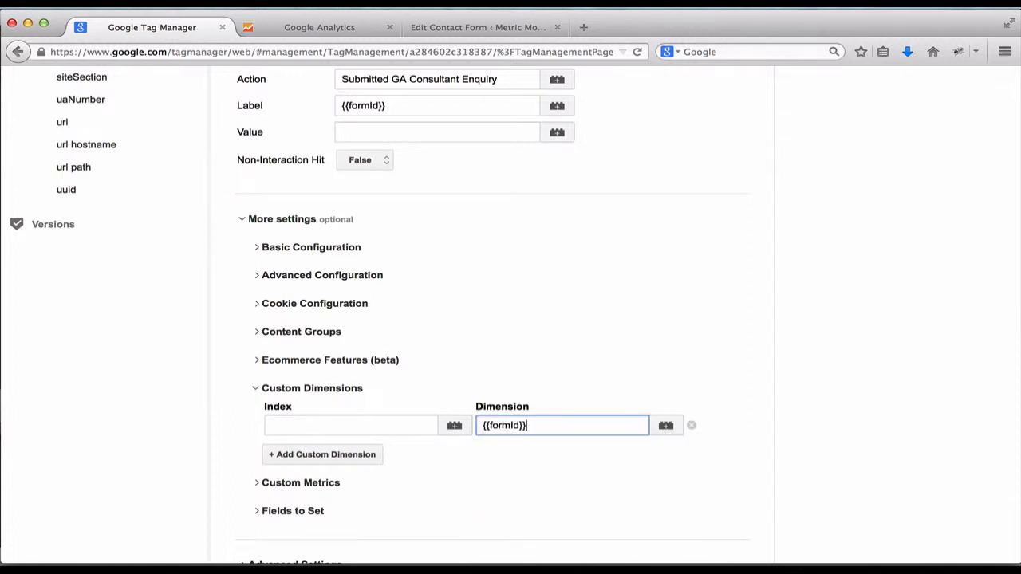
click(465, 472)
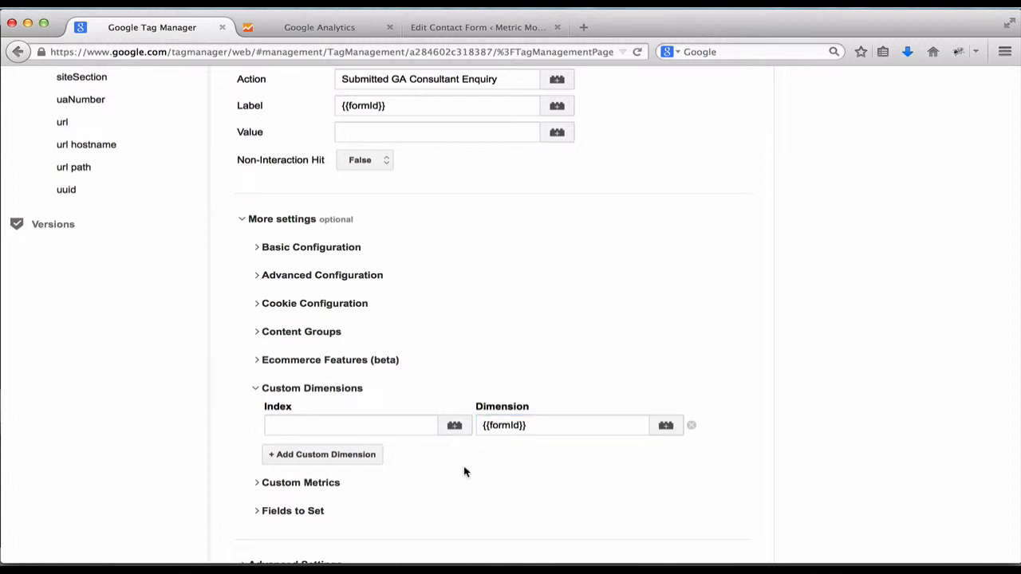
click(284, 425)
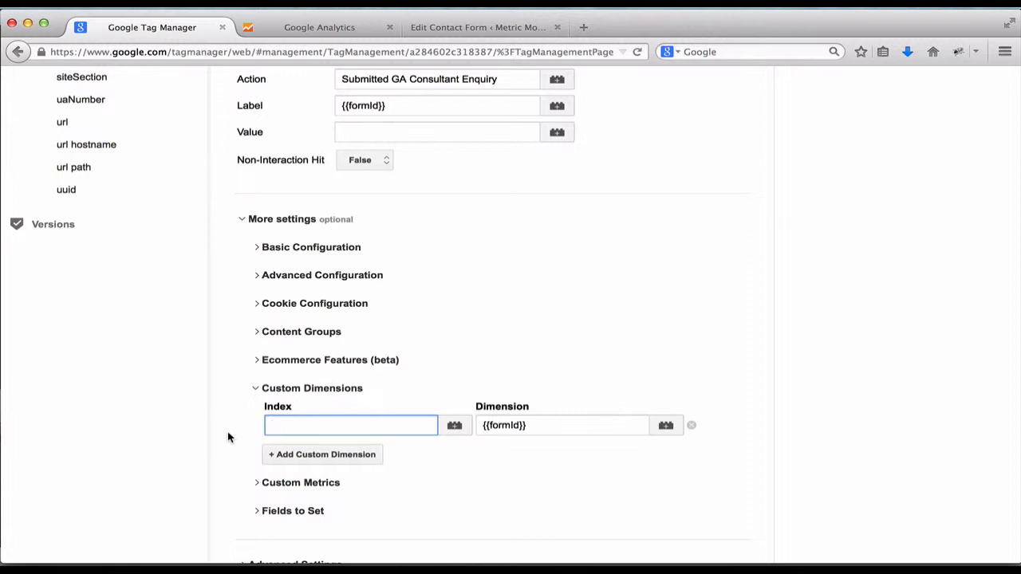
click(292, 27)
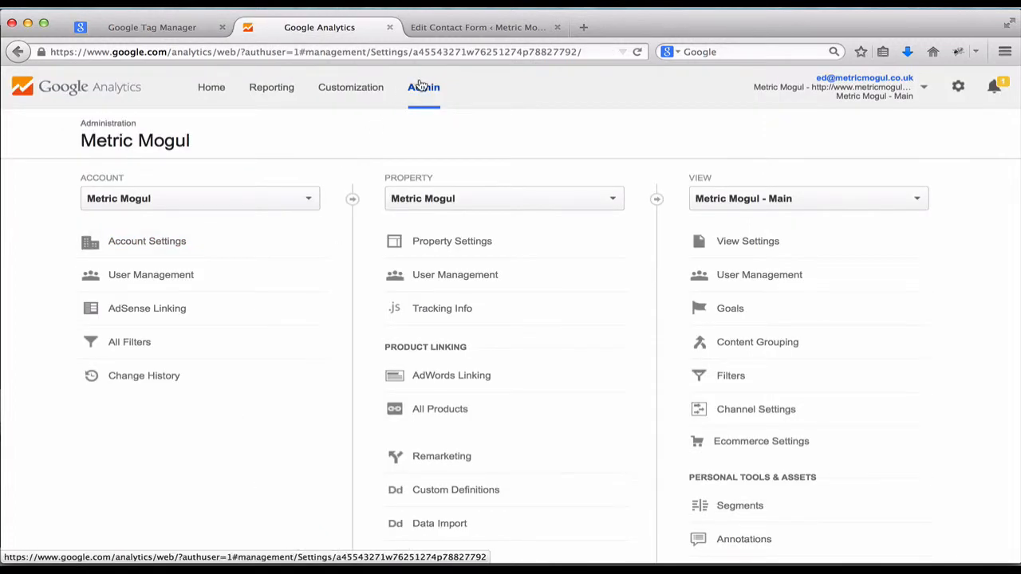
Open the property's Custom Dimensions list, then start and discard a new 'formId' dimension.
scroll(339, 298, down, 3)
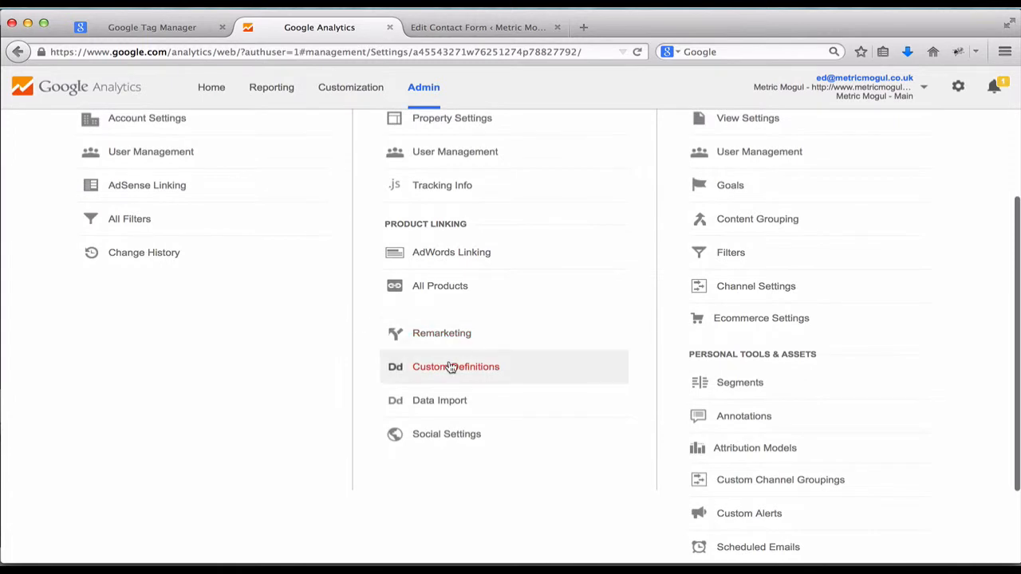
click(450, 366)
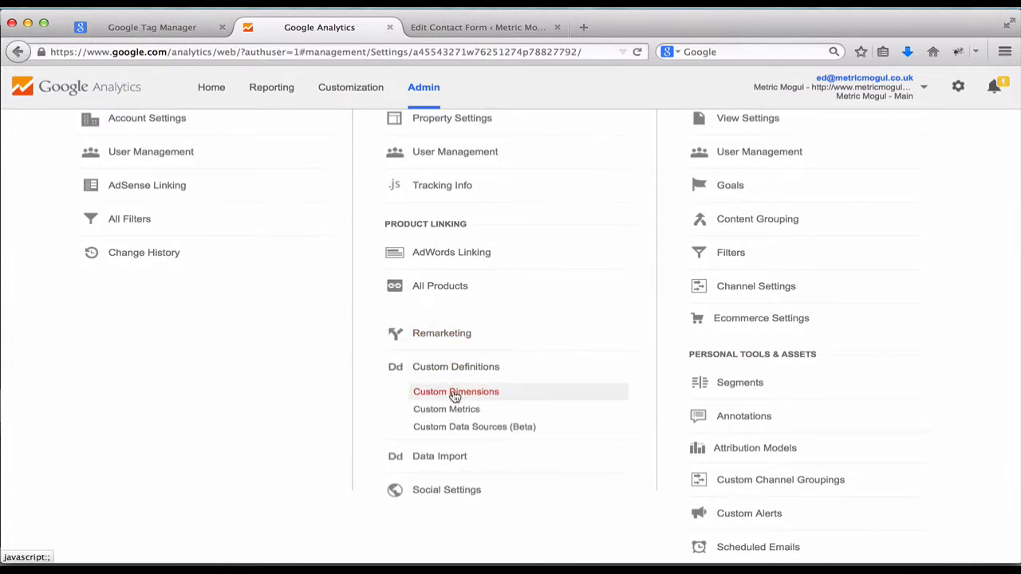
click(456, 392)
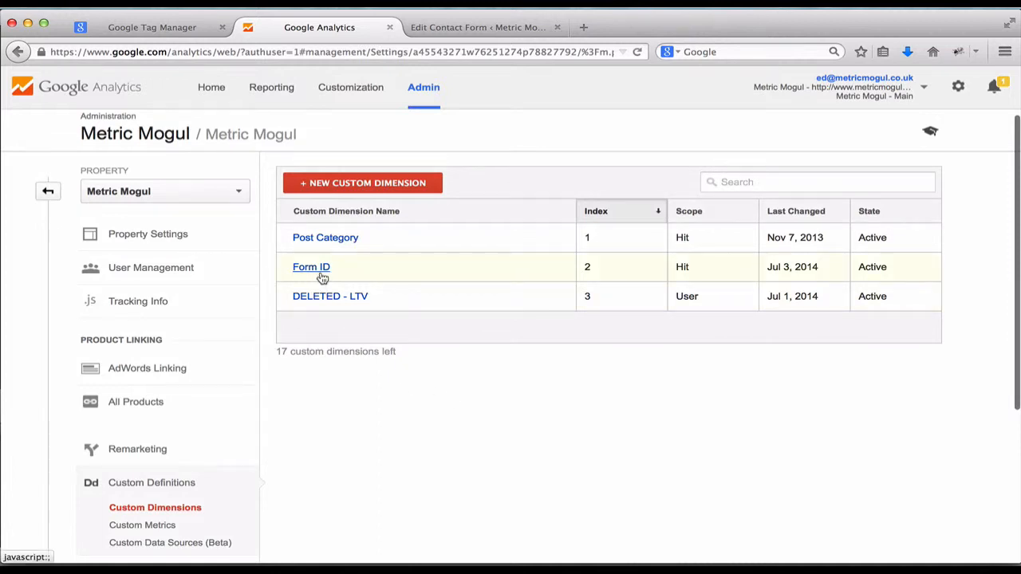
click(337, 184)
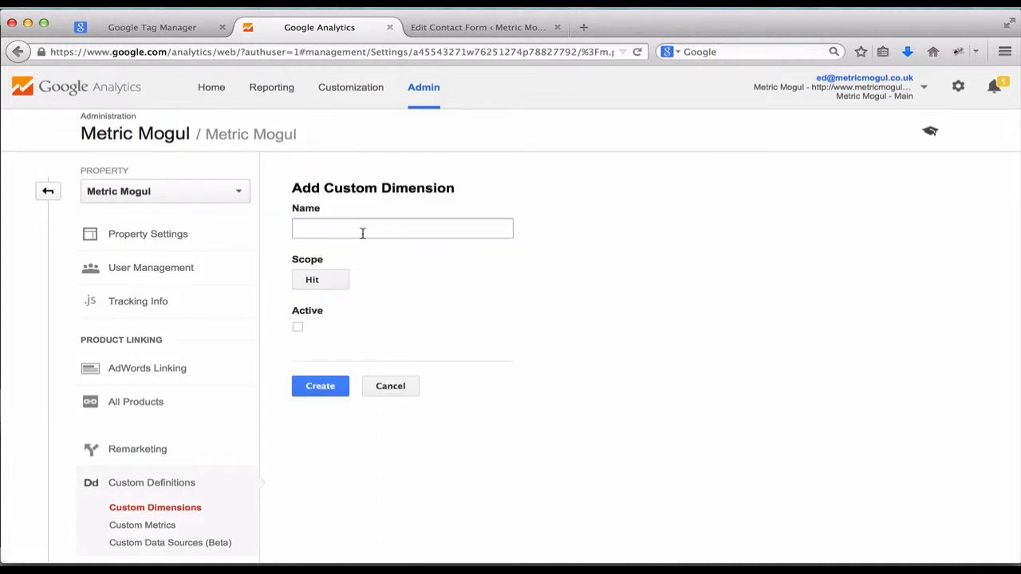
click(354, 226)
text(formId)
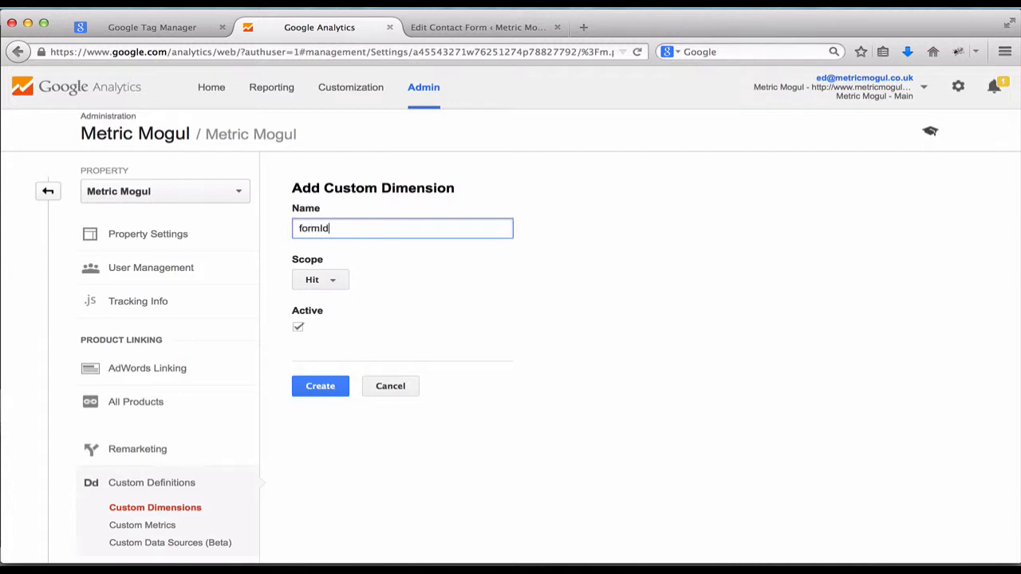
click(323, 297)
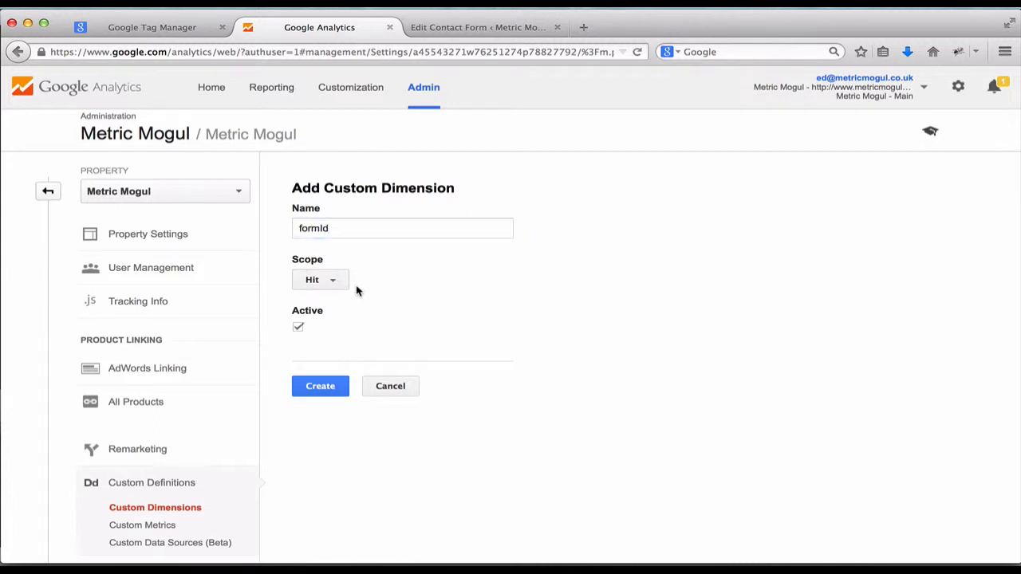
click(389, 388)
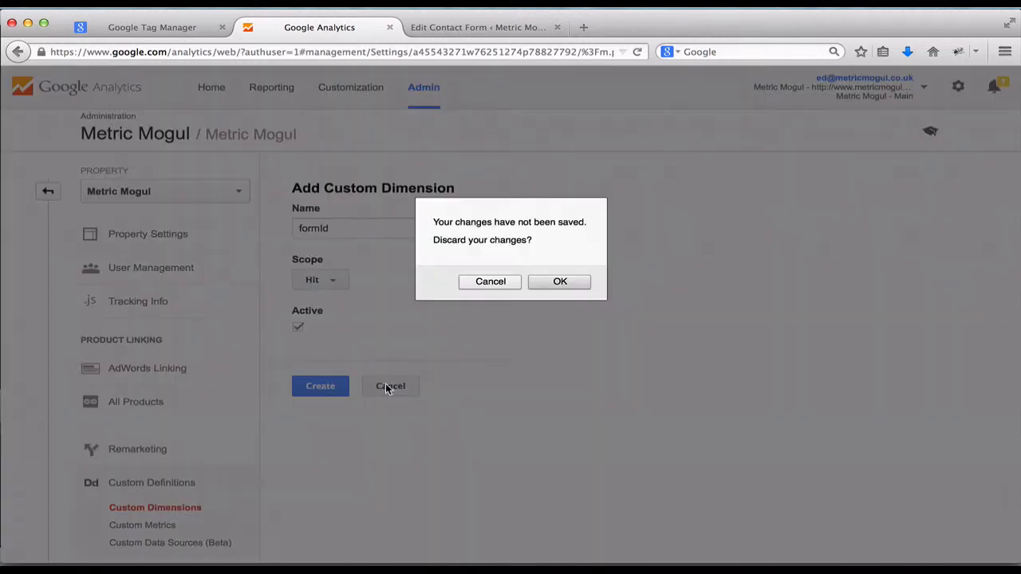
click(554, 287)
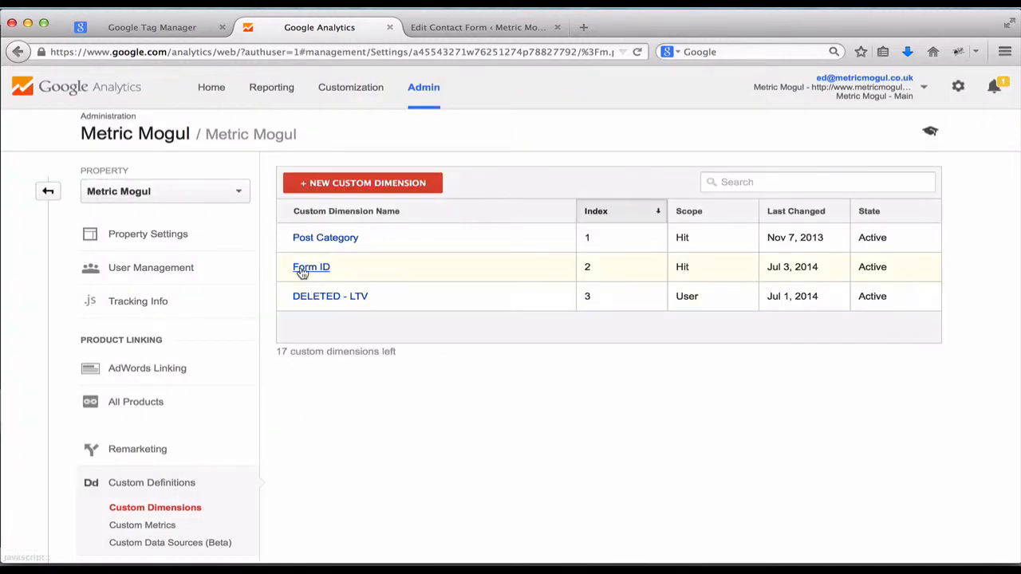
Open the existing Form ID dimension to confirm its index is 2, then close it.
click(313, 270)
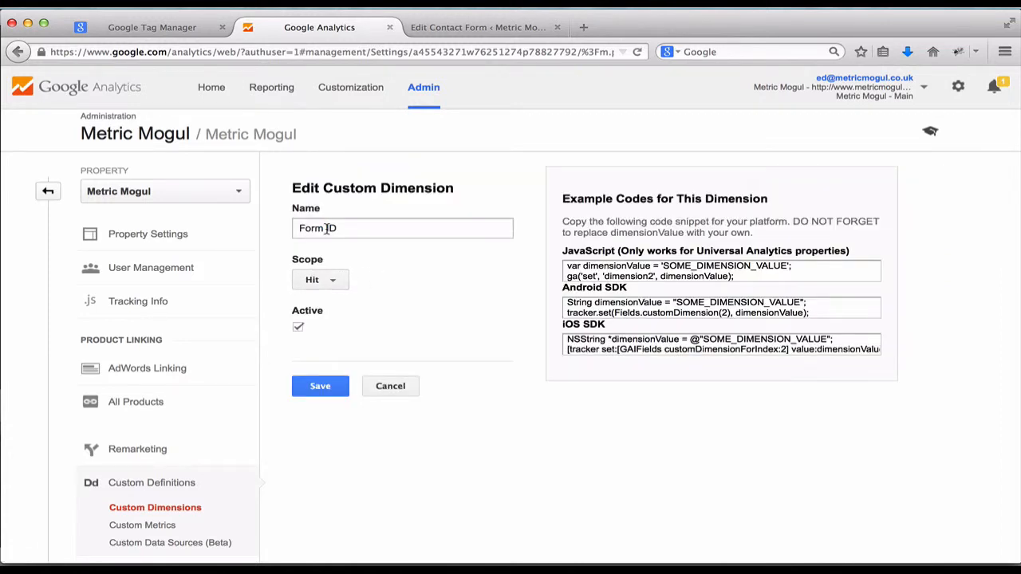
click(379, 387)
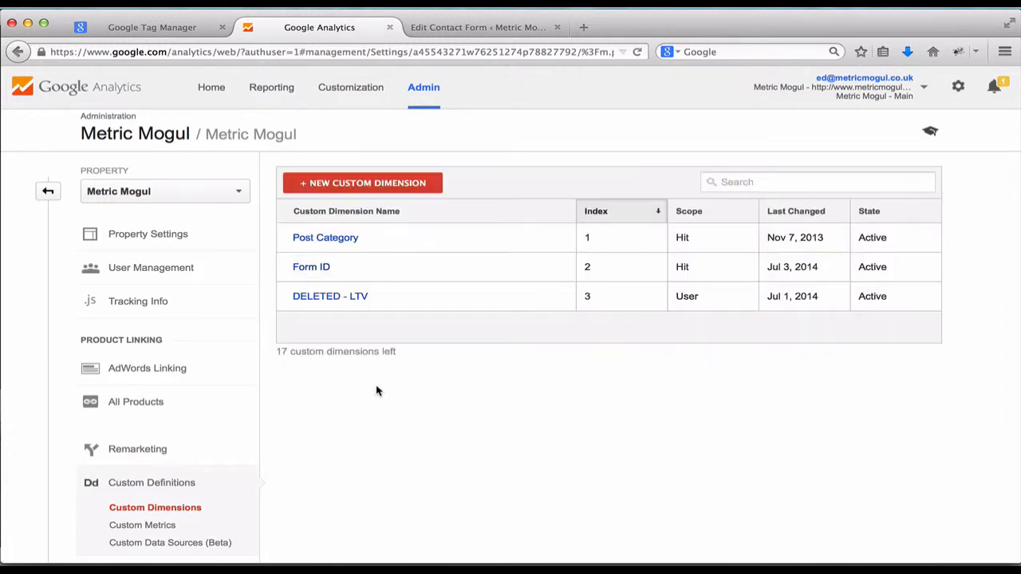
click(589, 270)
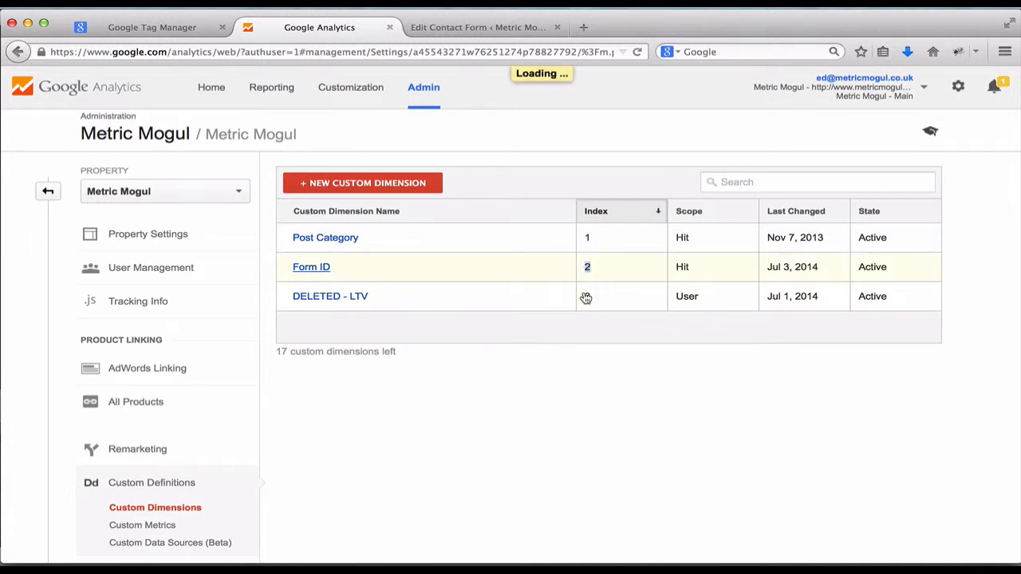
click(400, 388)
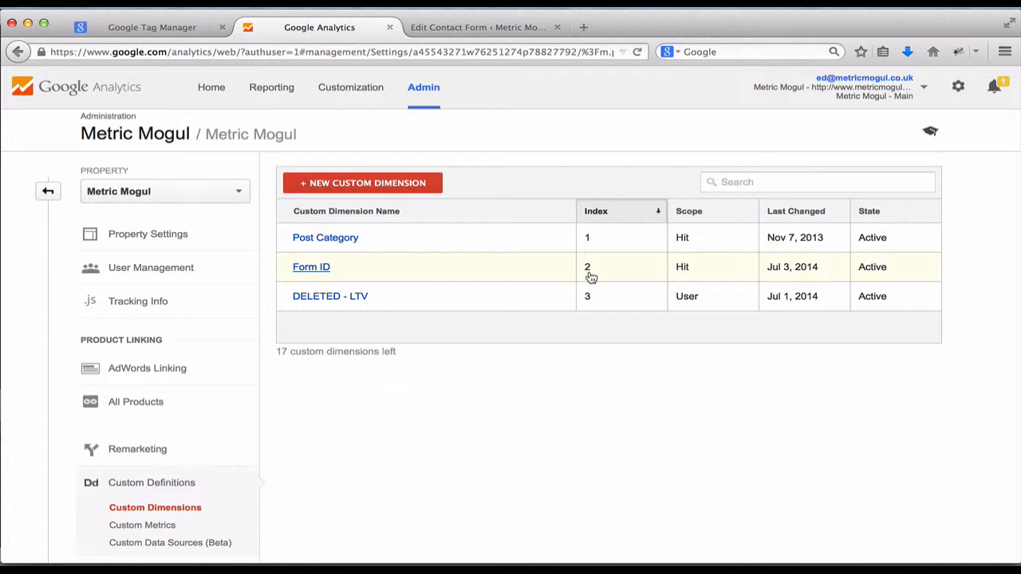
Set the custom dimension index to 2, save the enquiry event tag, and Quick Preview the draft.
click(166, 27)
text(2)
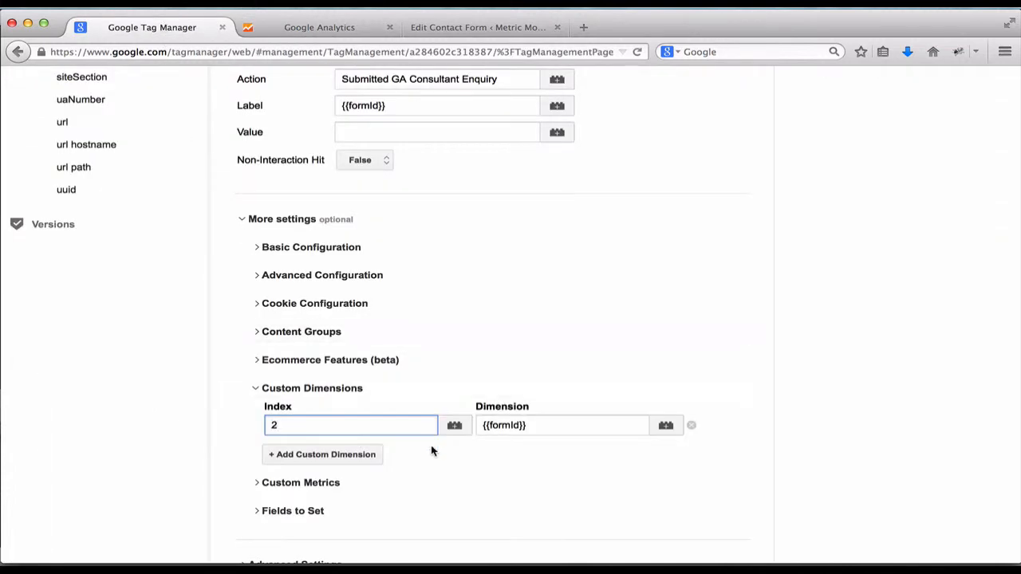
click(470, 522)
scroll(470, 526, down, 3)
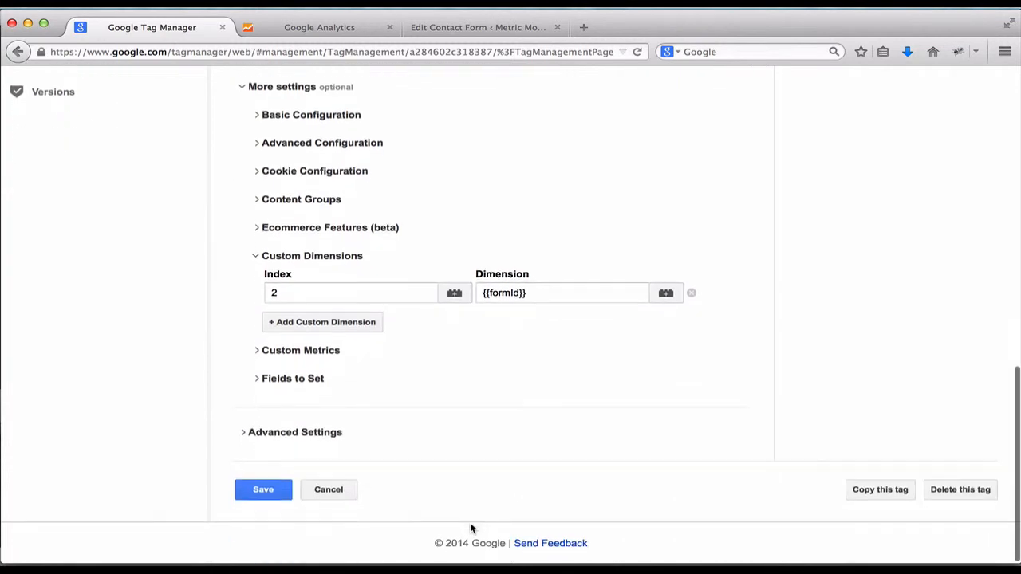
click(252, 493)
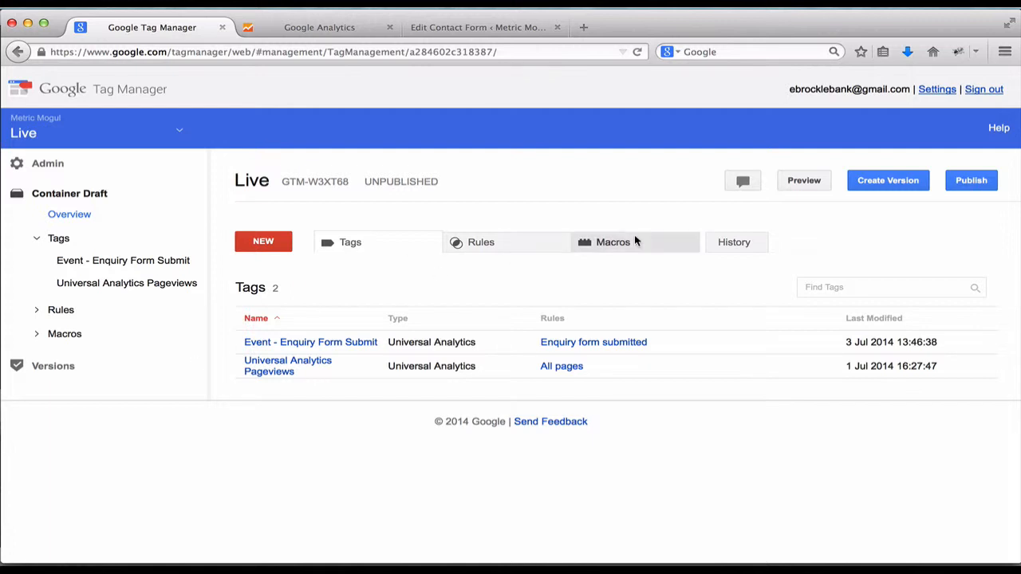
click(803, 181)
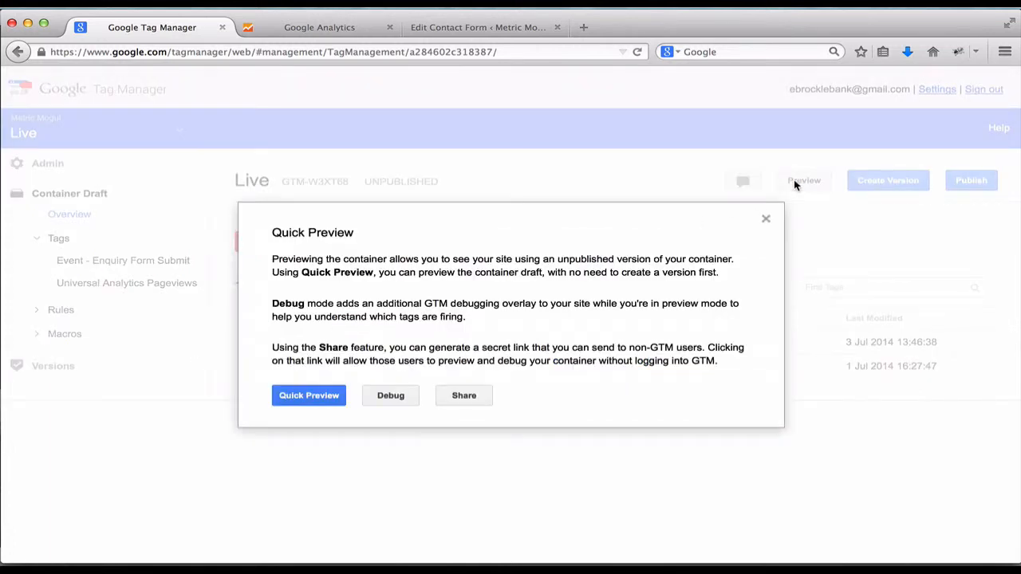
click(325, 396)
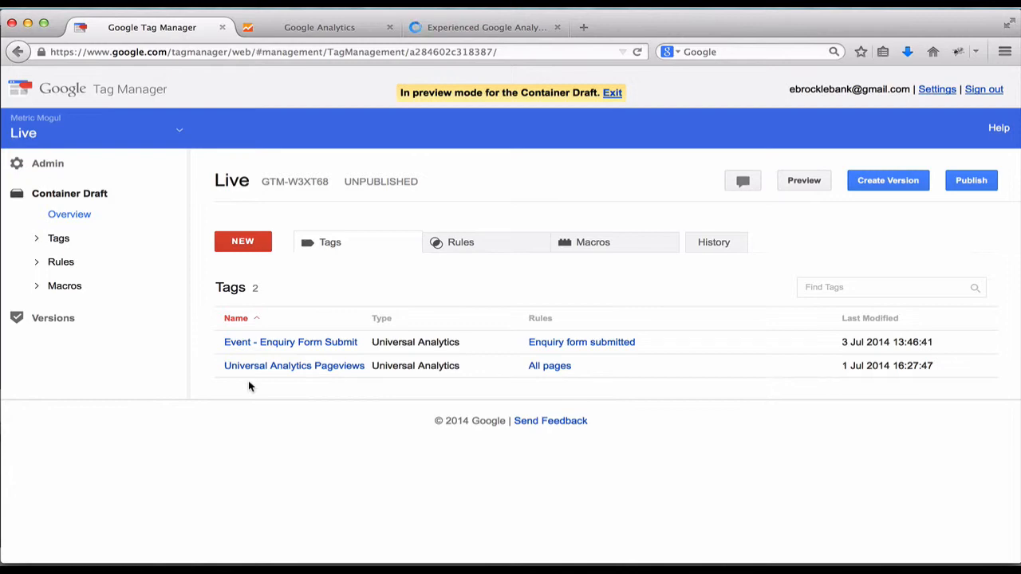
On the consultant page, open HttpFox via Tools > Web Developer and clear its request log.
click(435, 27)
scroll(504, 261, down, 4)
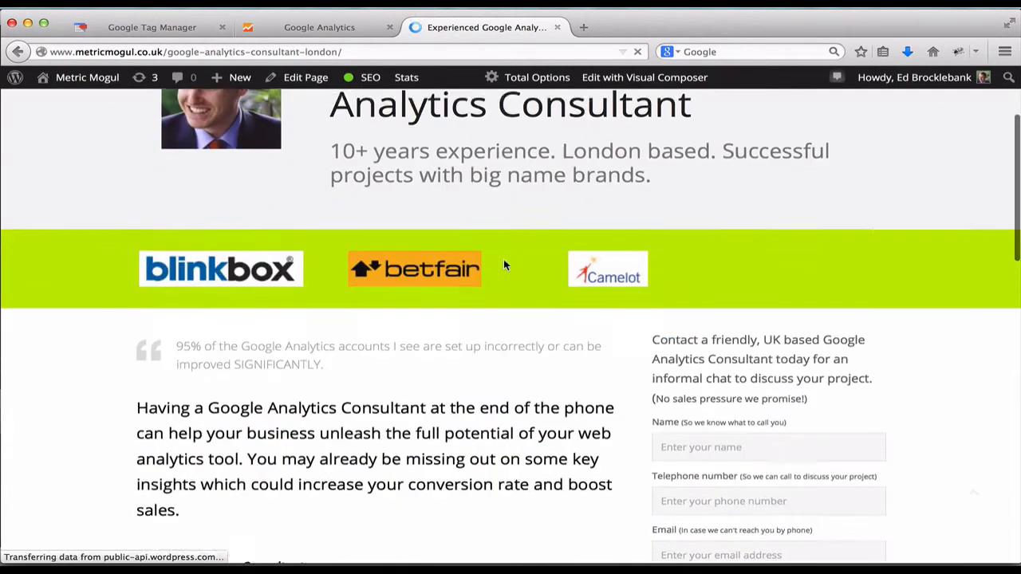
scroll(504, 263, down, 5)
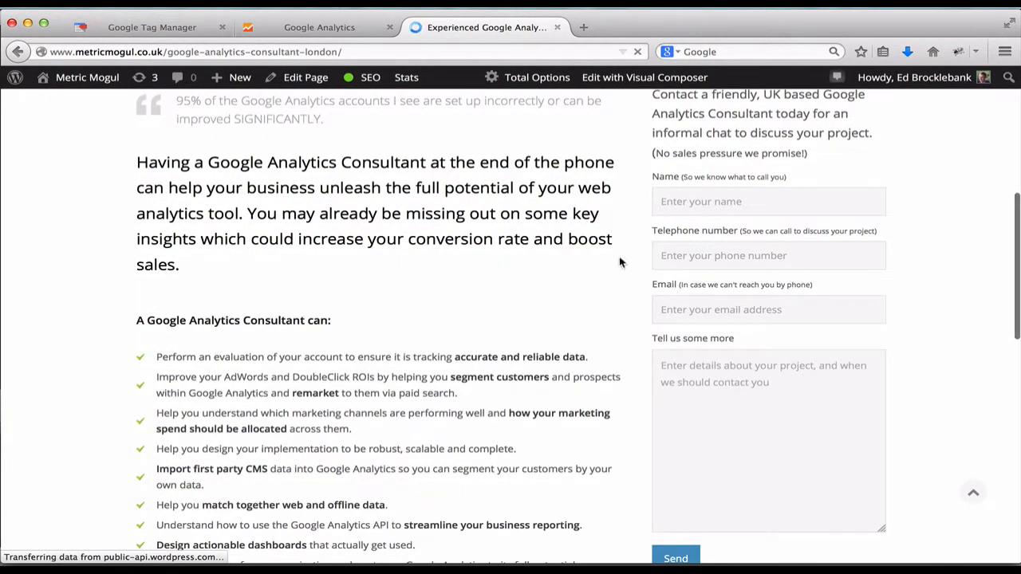
click(349, 3)
mouse_move(371, 70)
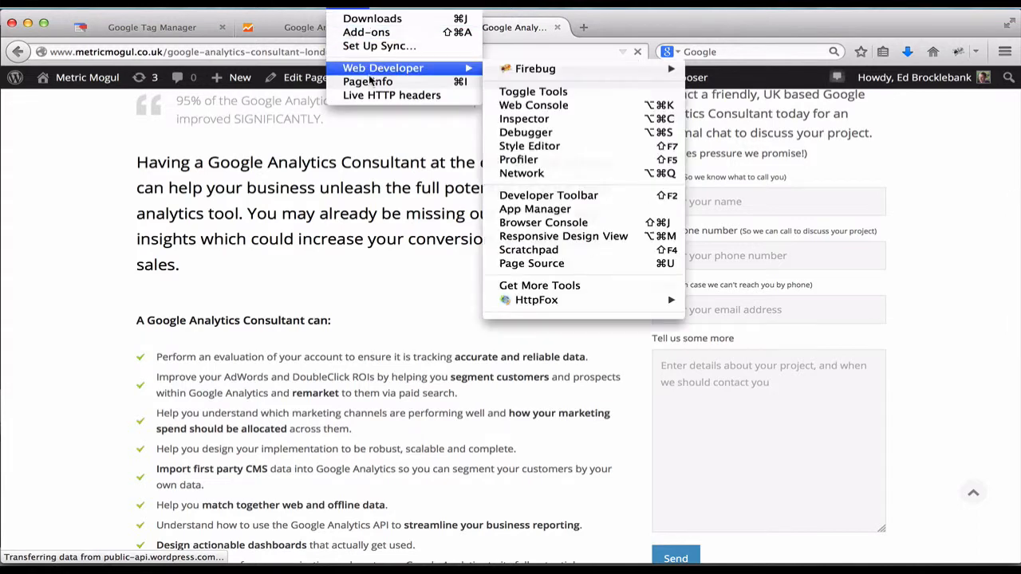
mouse_move(591, 303)
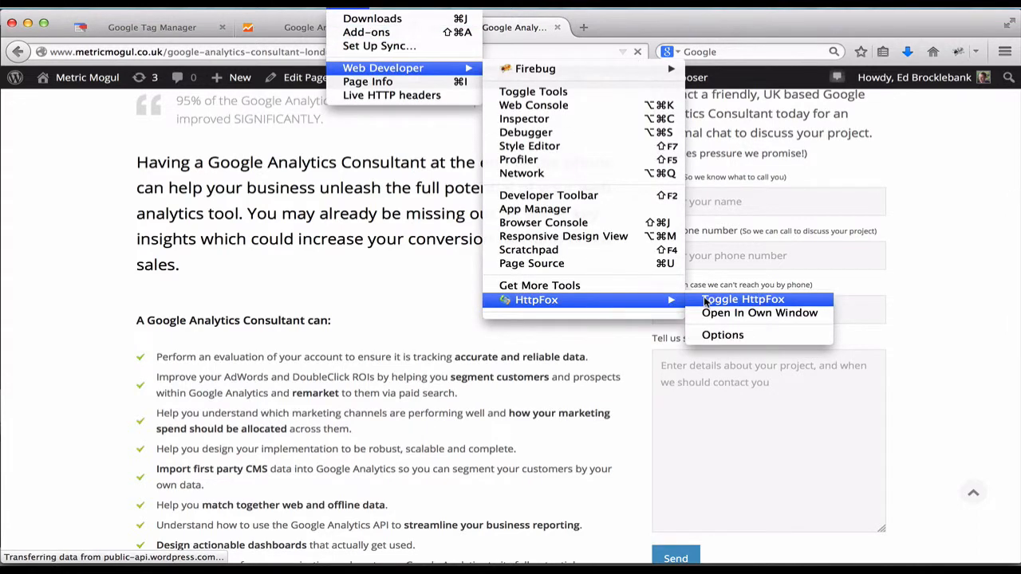
click(706, 300)
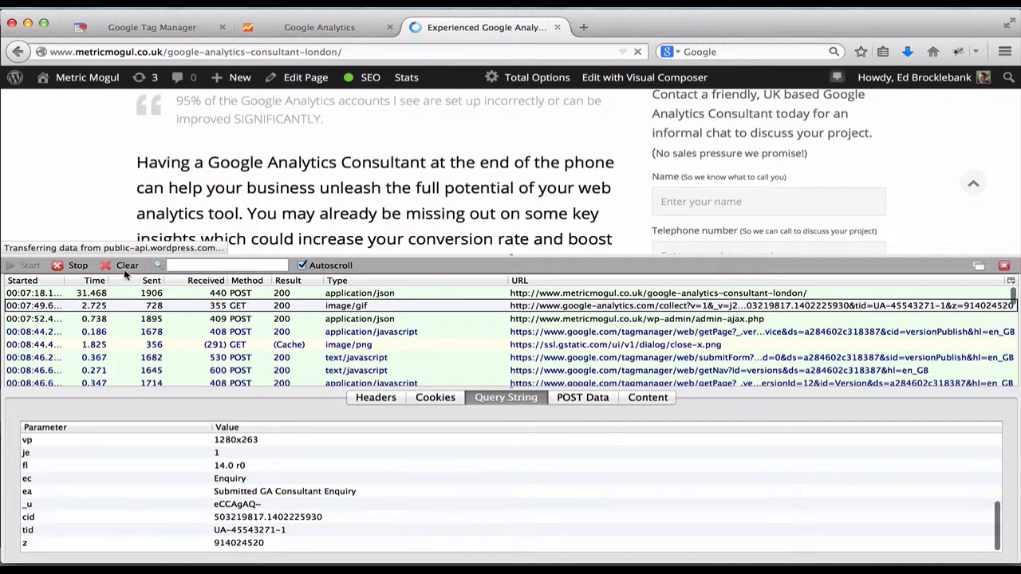
click(125, 266)
Enter the visitor's name in the enquiry form and filter the HttpFox log by 'coolec'.
scroll(207, 176, down, 3)
scroll(207, 176, up, 3)
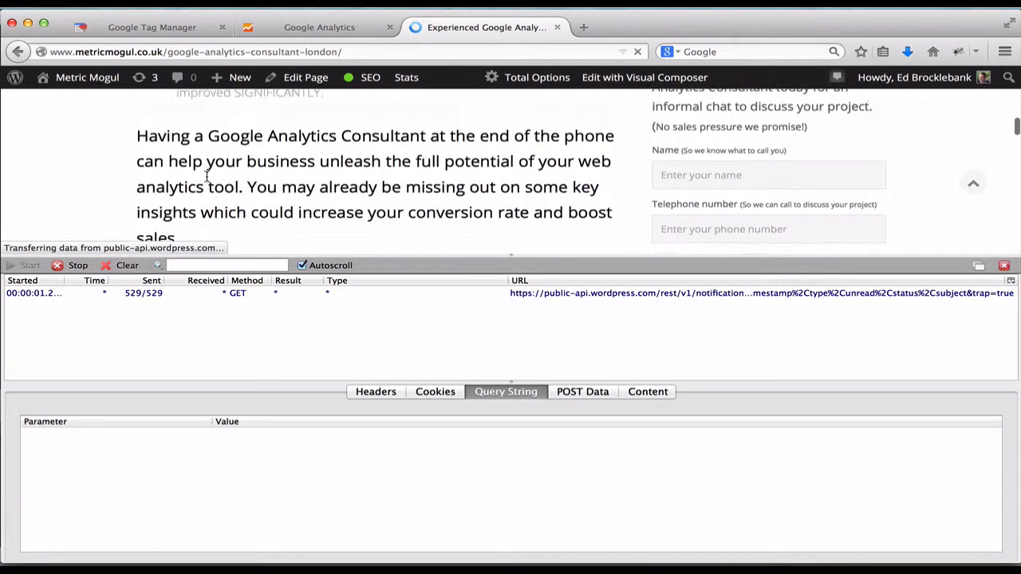
scroll(206, 176, down, 1)
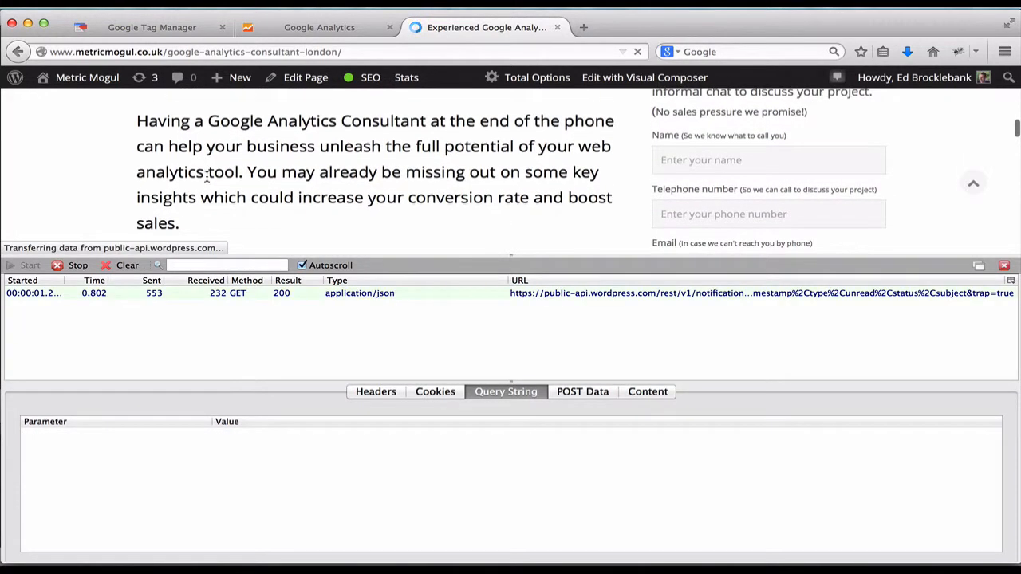
click(724, 154)
text(Ed)
key(Tab)
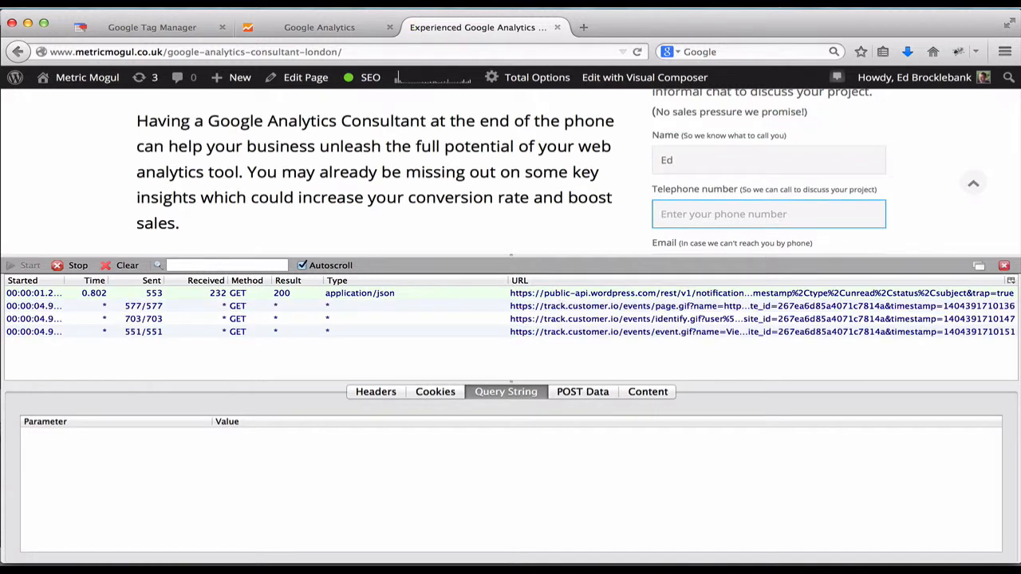
click(214, 265)
text(c)
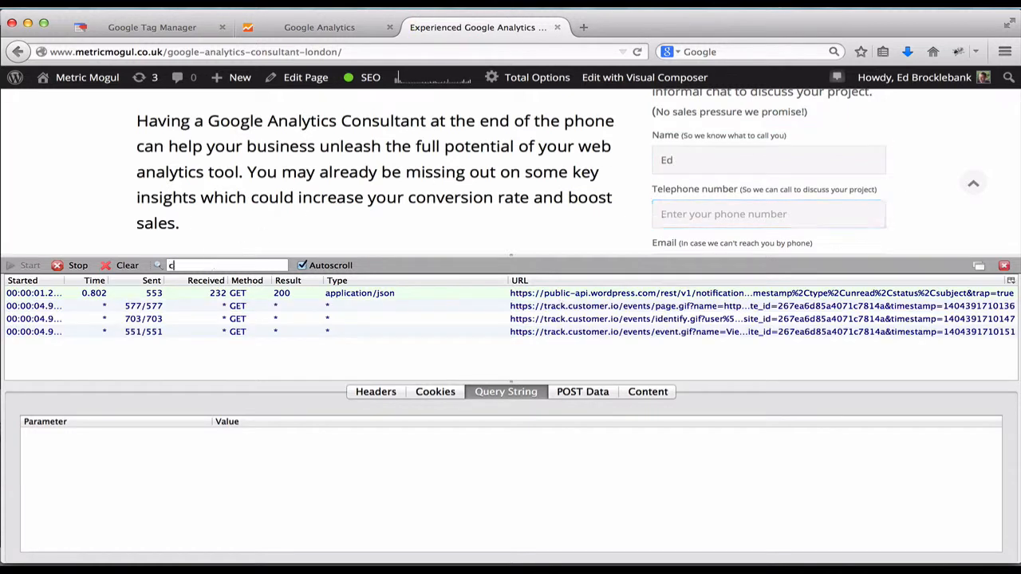
text(oolect)
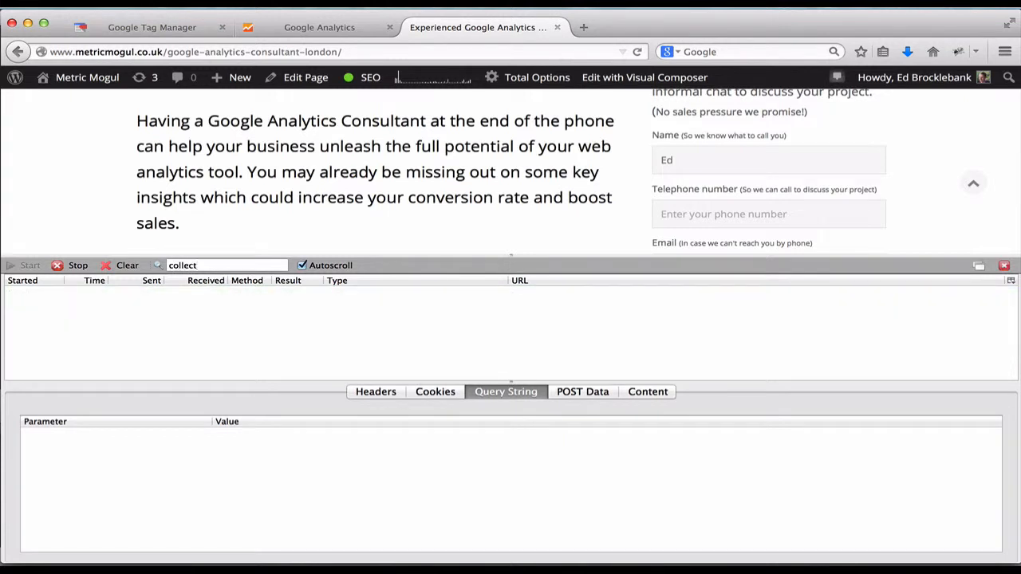
Fill in a telephone number, an e-mail address and the message 'Hello World (this time with a custom dimension'.
scroll(438, 191, down, 1)
click(673, 182)
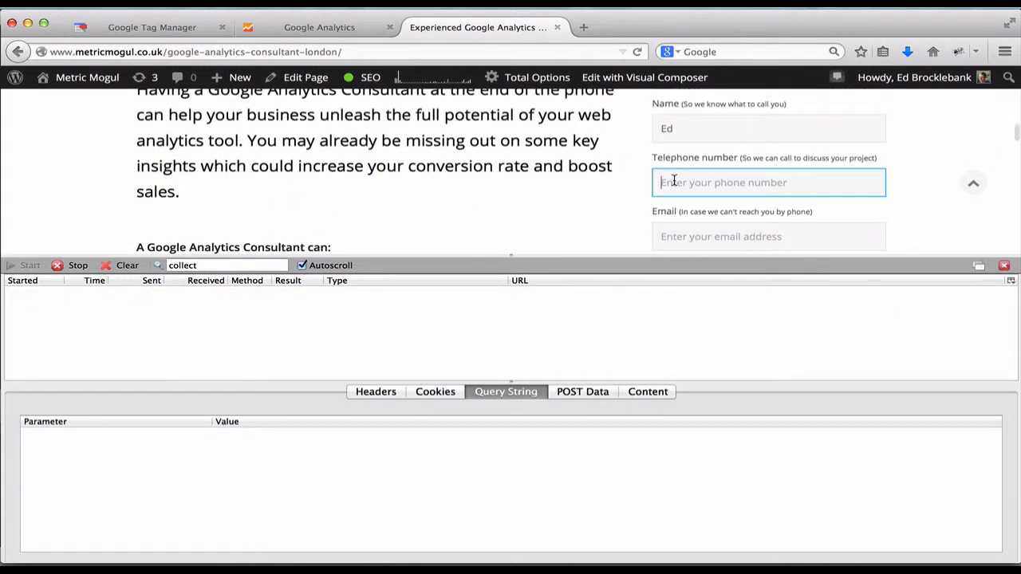
text(1234)
key(Tab)
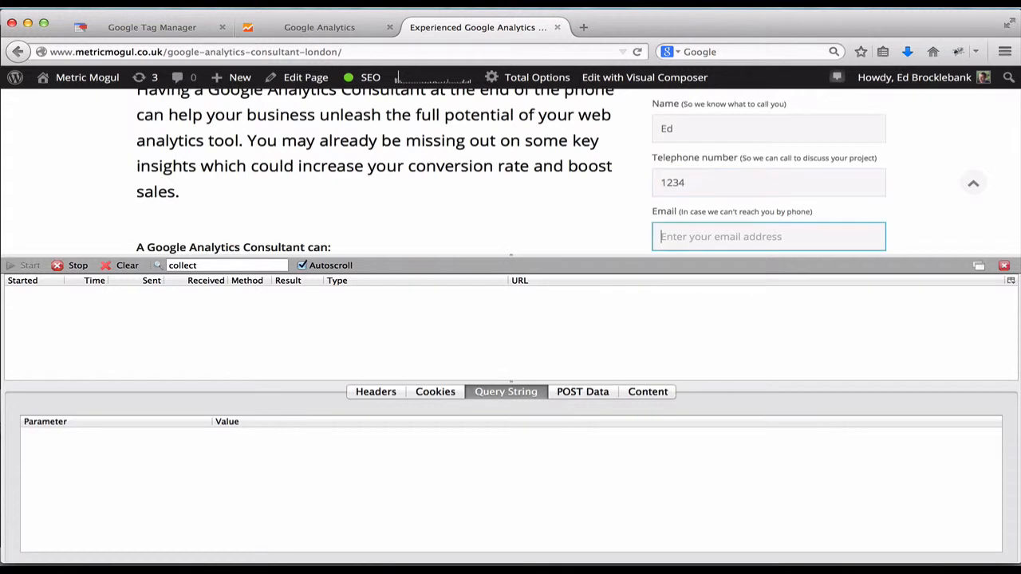
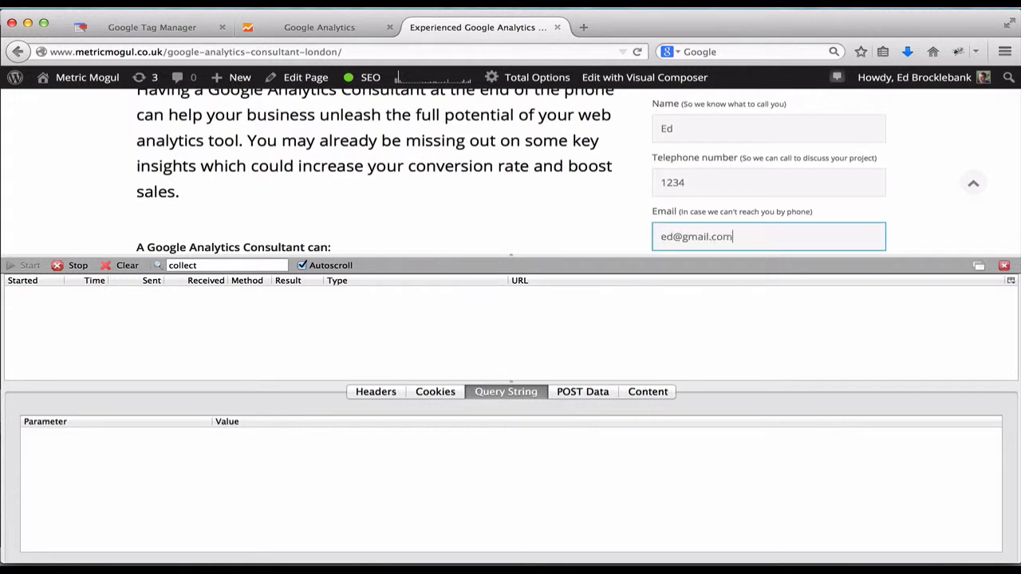
key(Tab)
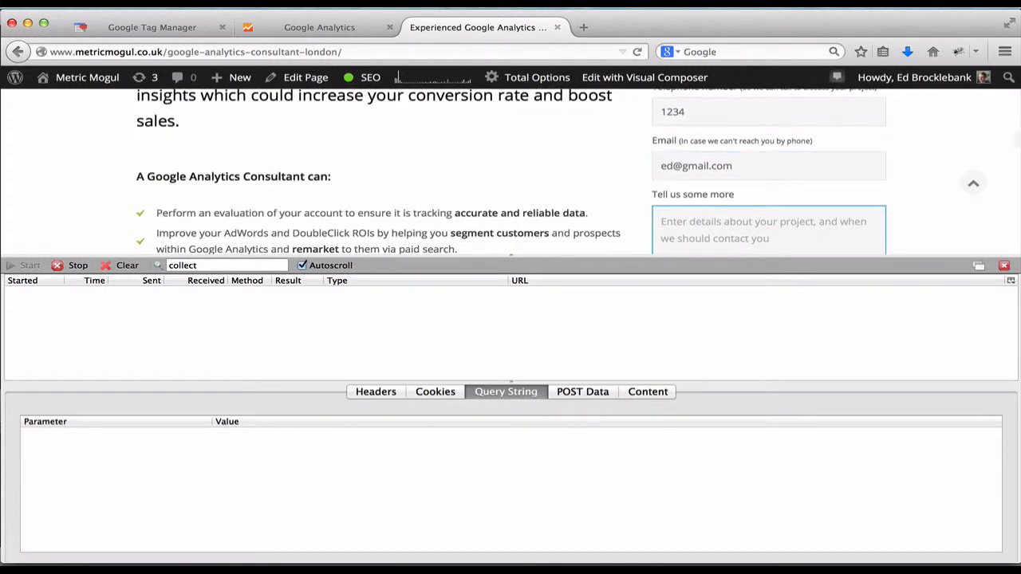
text(Hello World)
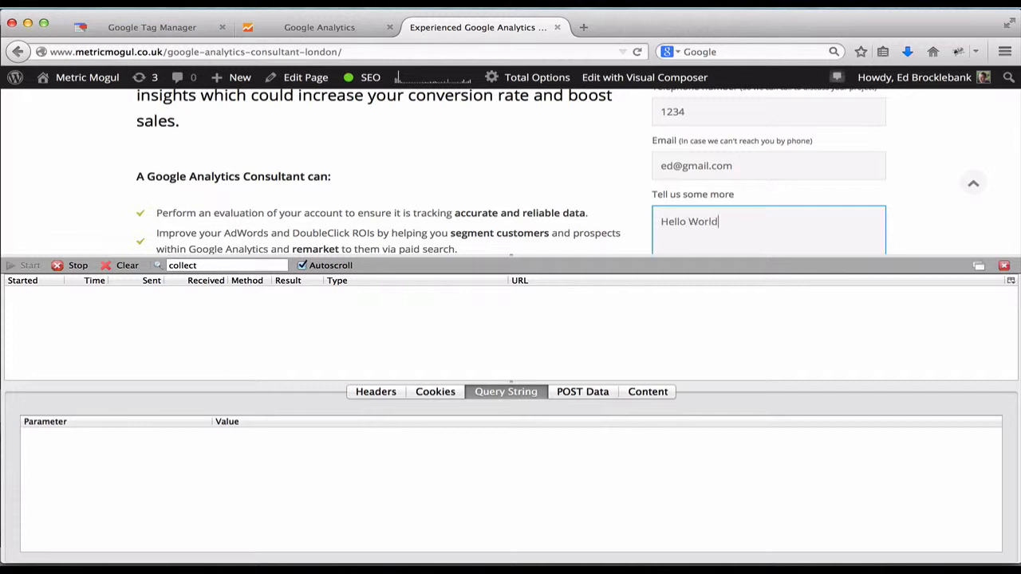
text( (this time with a custom dimension)
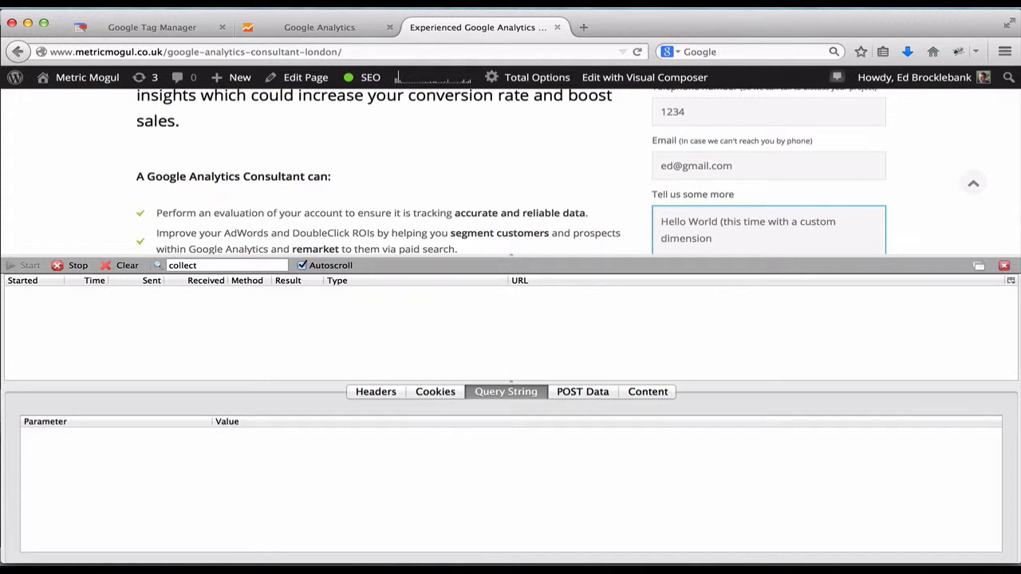
Submit the enquiry form and inspect the collect hit's query string for el and cd2 values.
scroll(627, 184, down, 10)
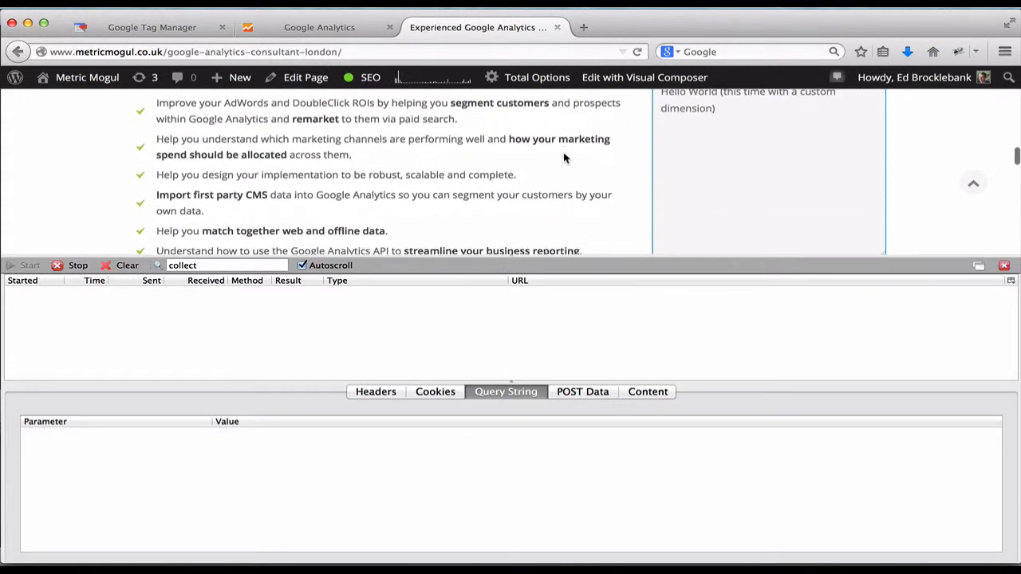
click(668, 177)
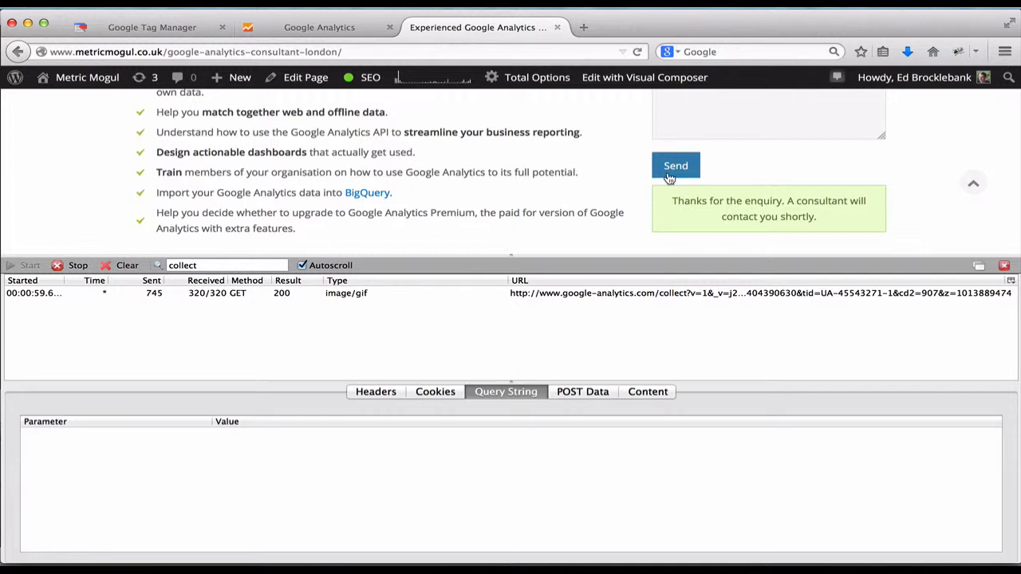
click(283, 293)
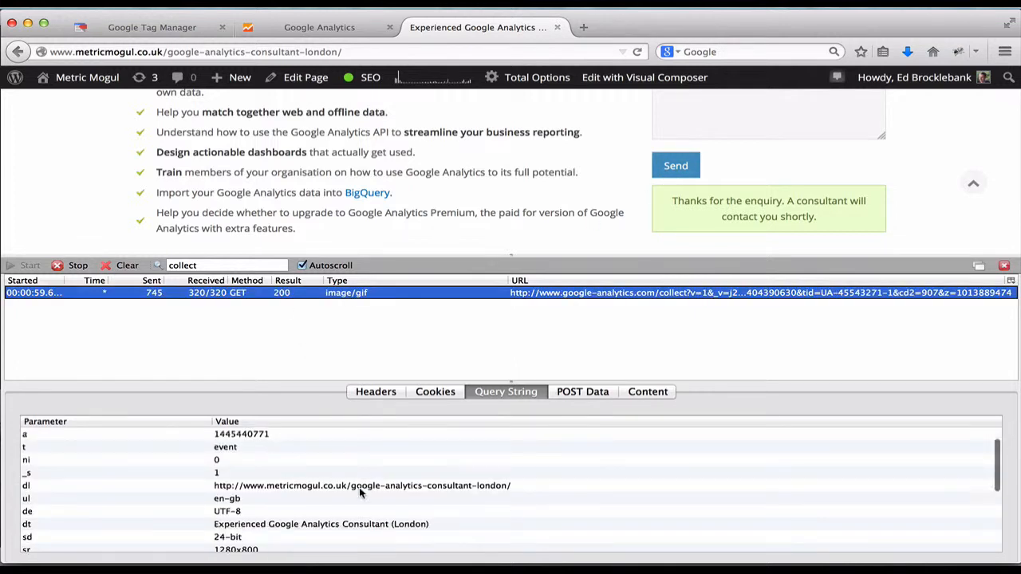
scroll(359, 492, down, 5)
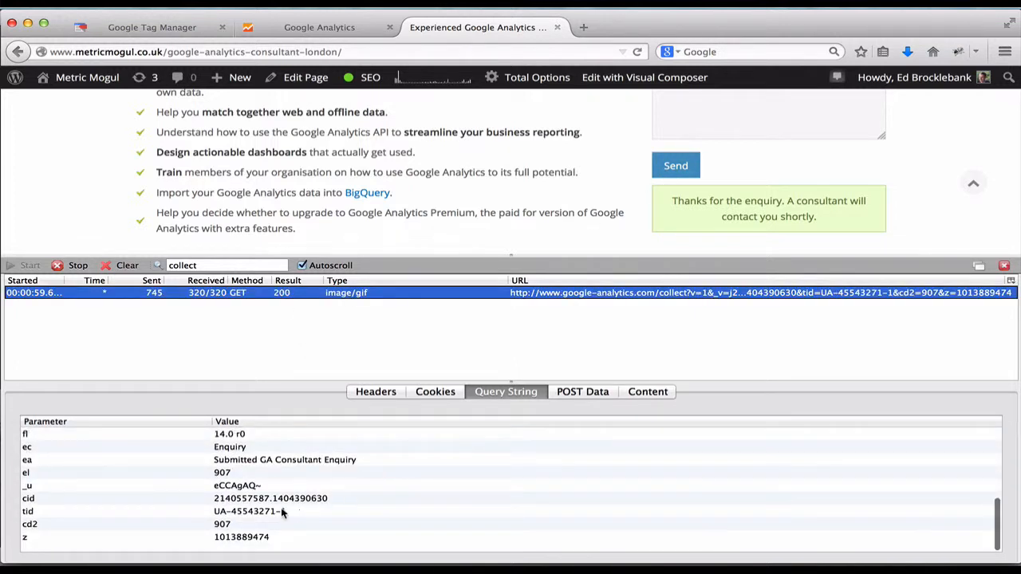